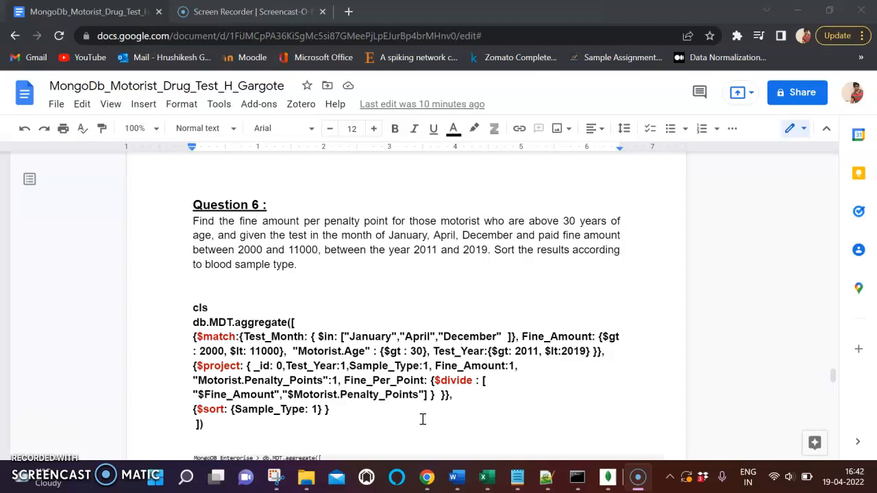
# - Read the Question 6 task and examine the $match conditions in its aggregation query, starting at Test_Month
pyautogui.scroll(1, 362, 398)
pyautogui.scroll(-1, 361, 398)
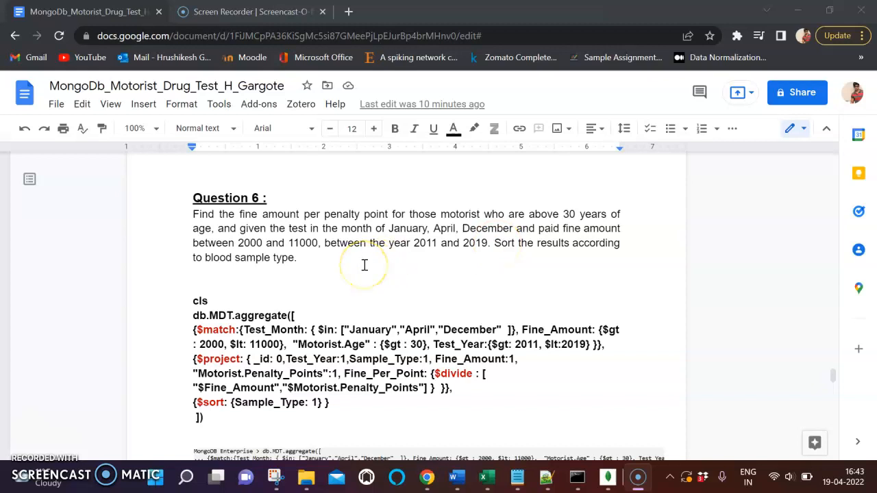
pyautogui.scroll(-1, 364, 266)
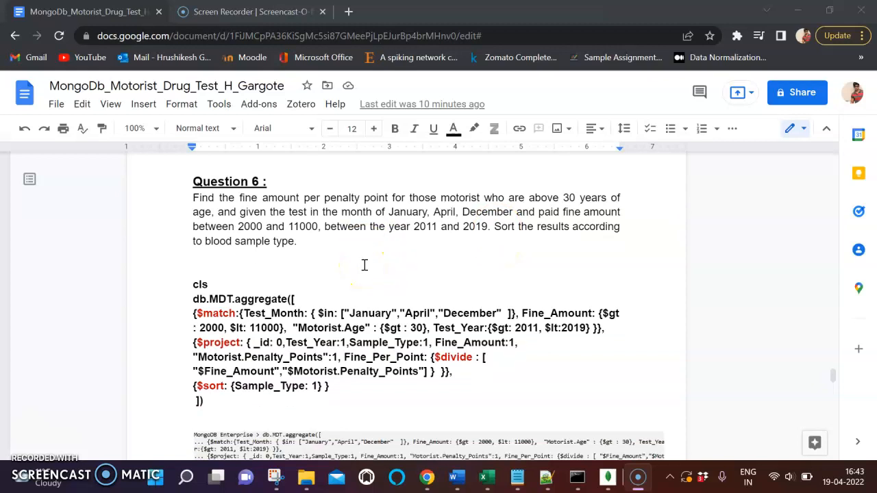
pyautogui.click(214, 284)
pyautogui.click(227, 299)
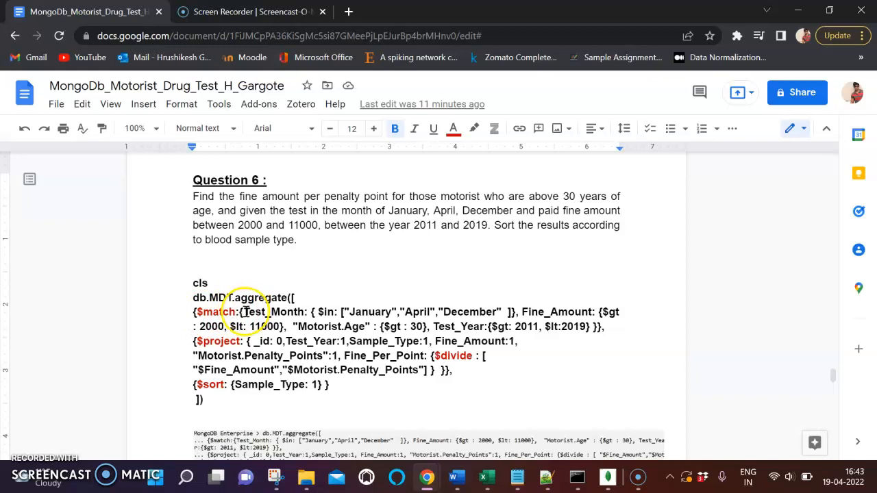
pyautogui.moveTo(264, 312); pyautogui.dragTo(368, 321)
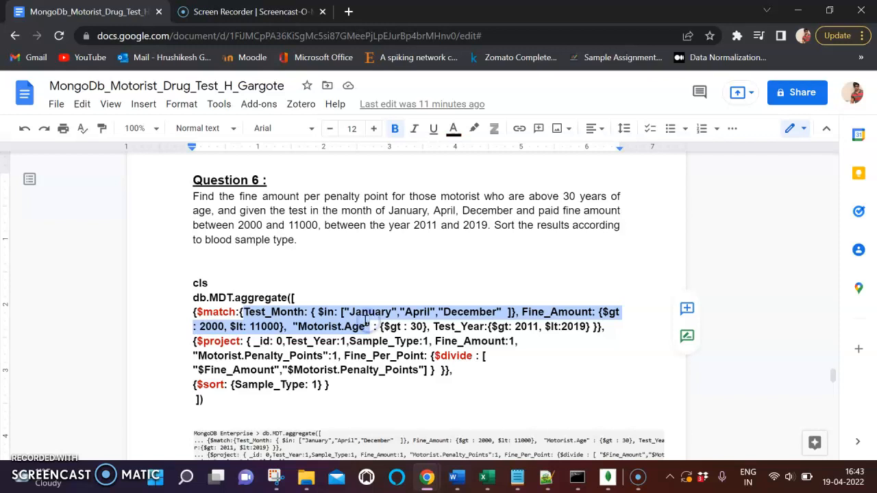
pyautogui.click(314, 315)
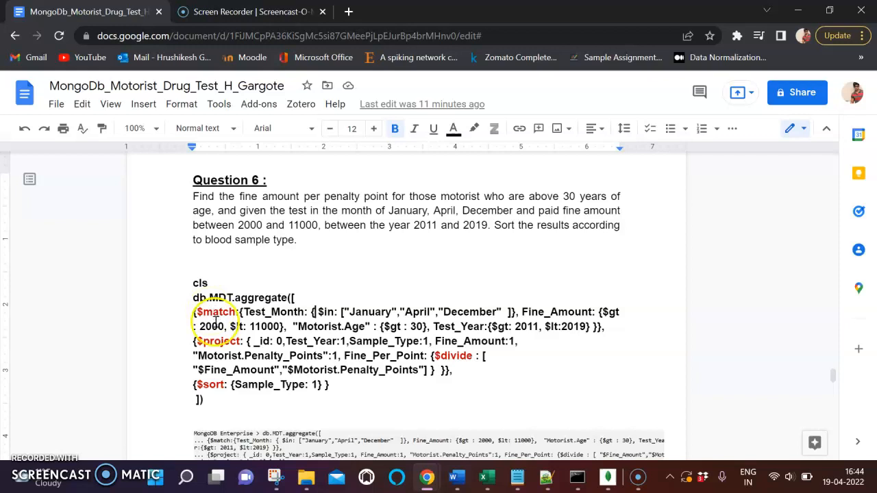
# - Examine the $project stage of the query, highlighting _id: 0 and Test_Year:1
pyautogui.click(206, 343)
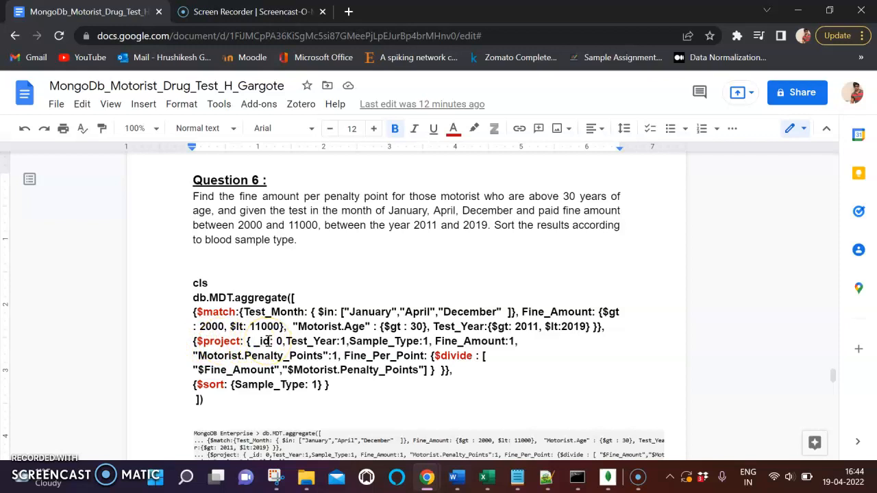
pyautogui.scroll(-1, 315, 355)
pyautogui.scroll(1, 316, 355)
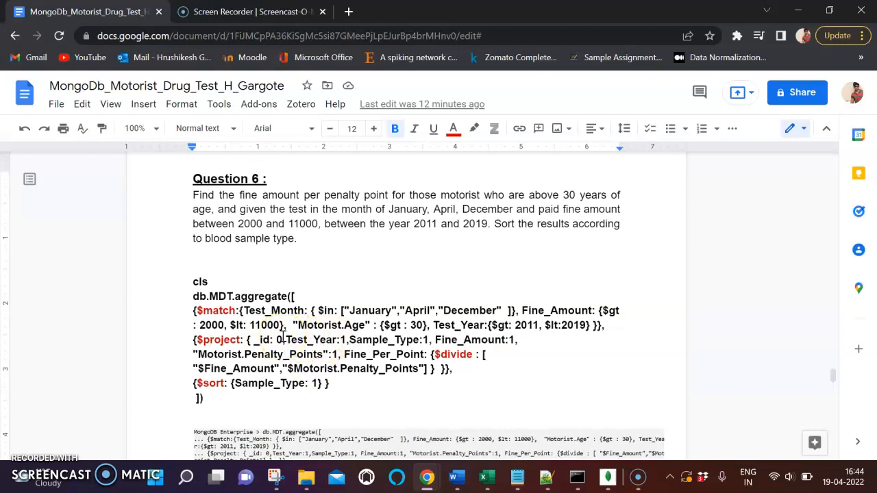
pyautogui.scroll(-1, 283, 336)
pyautogui.scroll(1, 283, 337)
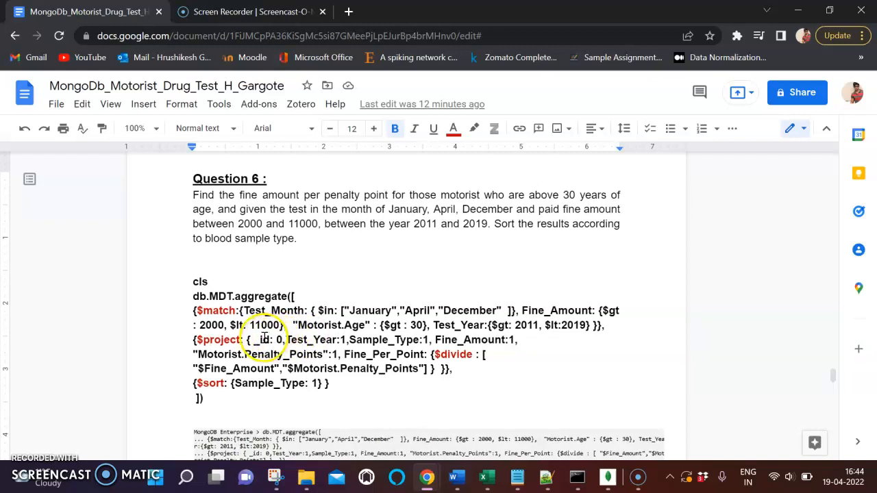
pyautogui.moveTo(255, 340); pyautogui.dragTo(281, 340)
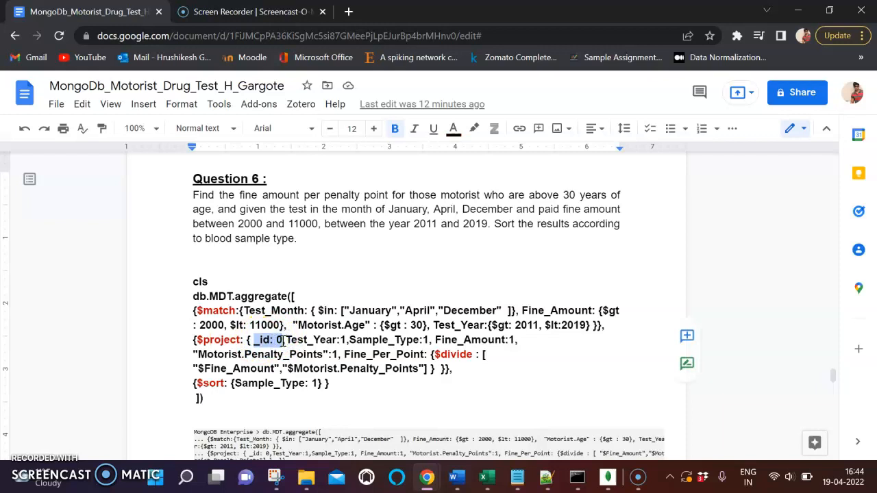
pyautogui.click(288, 340)
pyautogui.moveTo(287, 340); pyautogui.dragTo(361, 340)
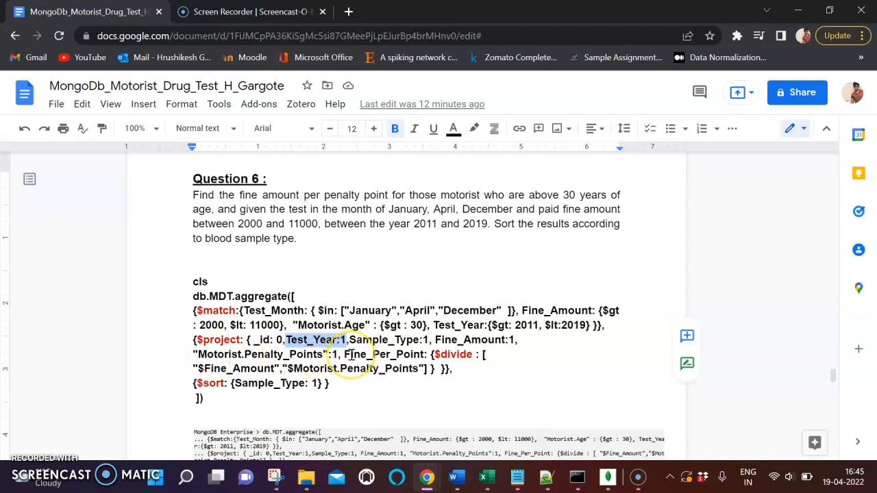
# - Examine the Fine_Per_Point calculation in the $project stage, highlighting the field name and its $divide operator
pyautogui.moveTo(346, 355); pyautogui.dragTo(428, 355)
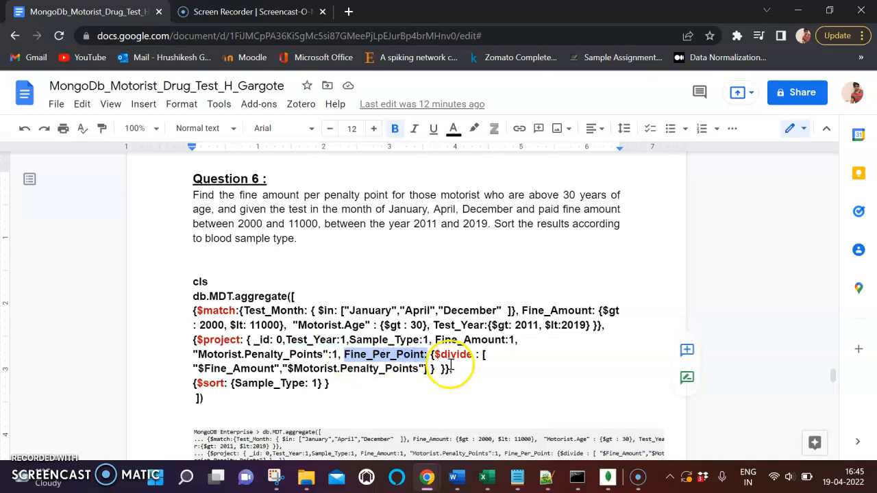
pyautogui.click(456, 370)
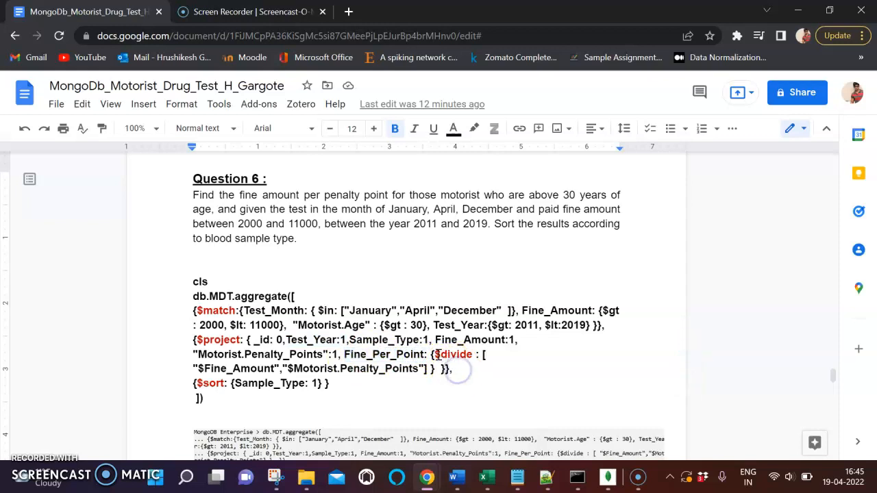
pyautogui.moveTo(436, 355); pyautogui.dragTo(473, 355)
pyautogui.click(356, 361)
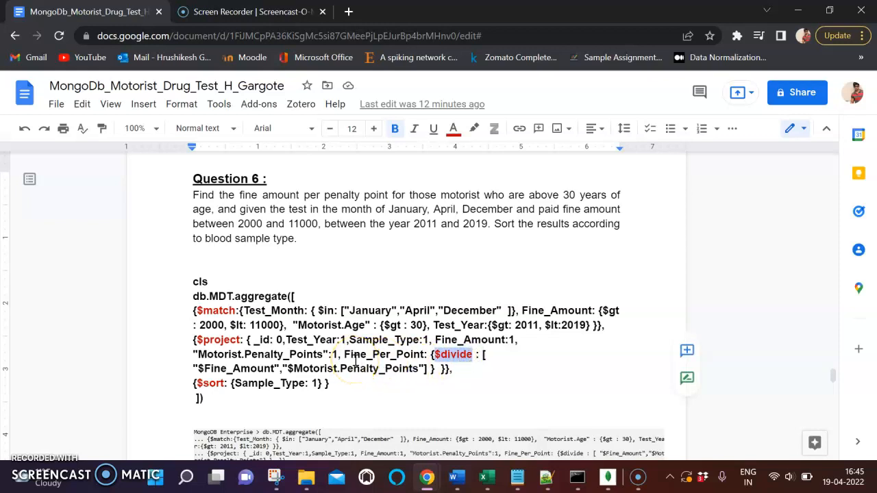
pyautogui.click(357, 361)
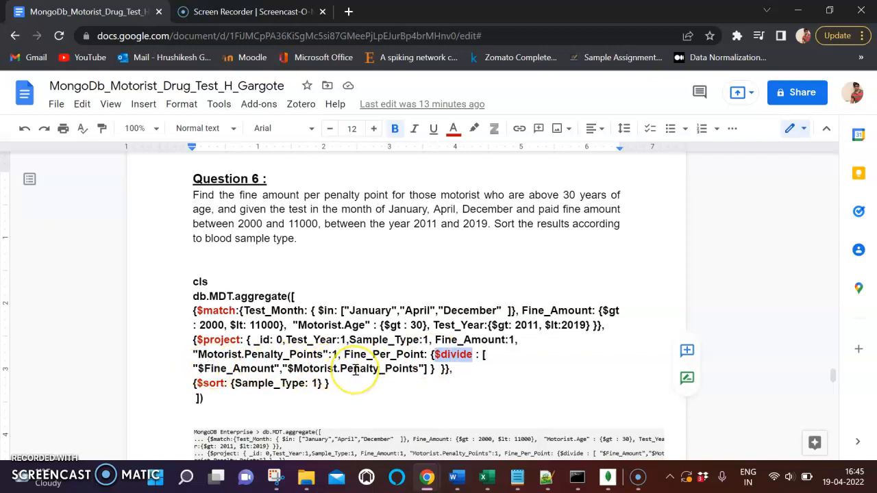
pyautogui.click(444, 354)
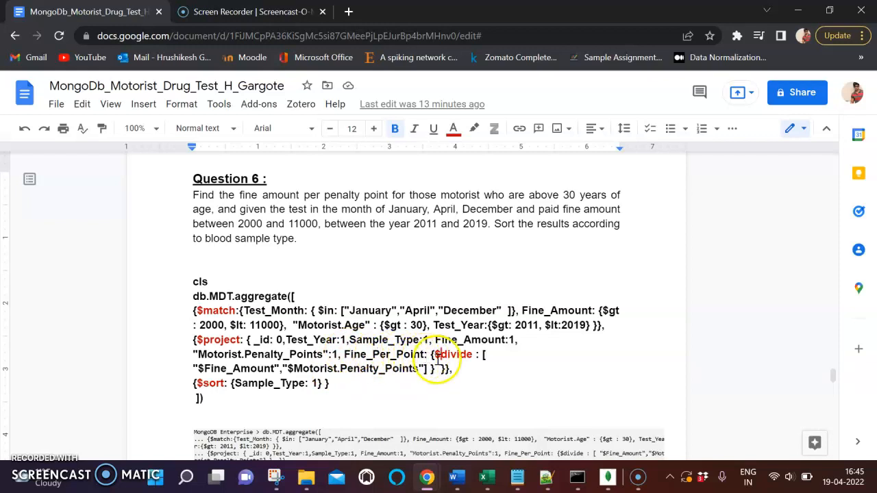
pyautogui.moveTo(434, 354); pyautogui.dragTo(475, 354)
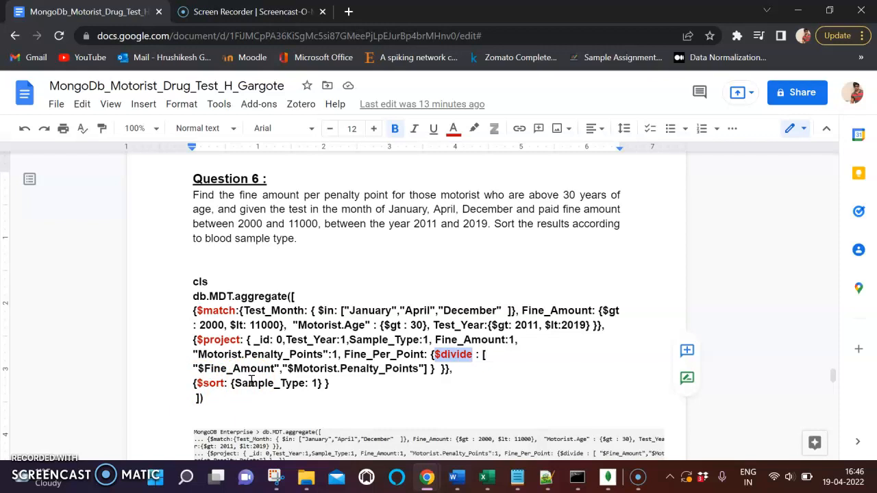
# - Copy the $match conditions from Test_Month through Test_Year in the Question 6 query and switch to MongoDB Compass
pyautogui.click(203, 296)
pyautogui.click(200, 309)
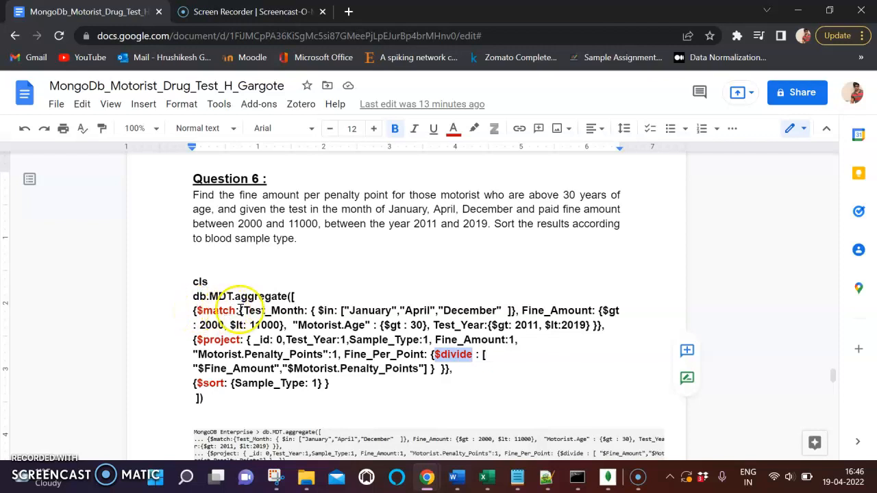
pyautogui.moveTo(240, 310); pyautogui.dragTo(621, 323)
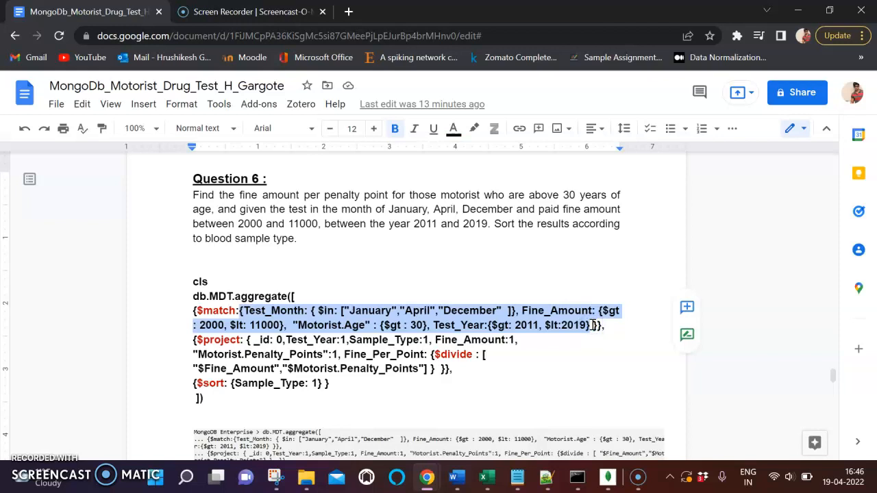
pyautogui.moveTo(617, 483)
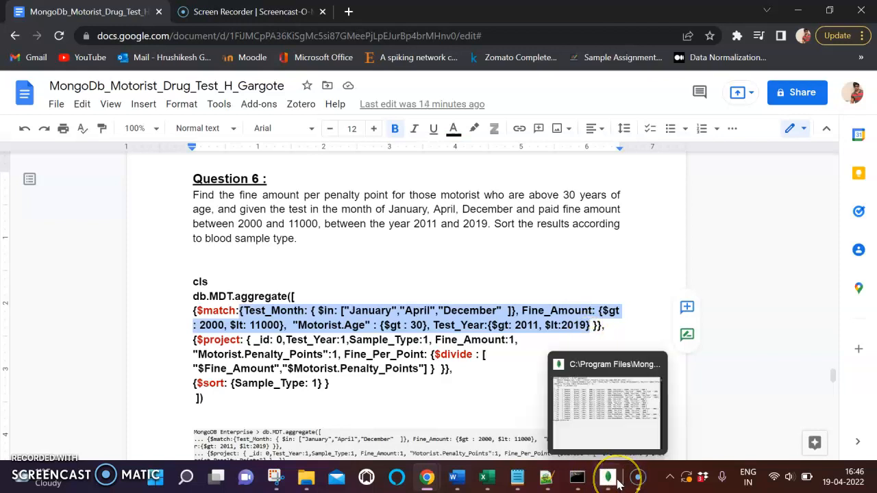
pyautogui.click(620, 483)
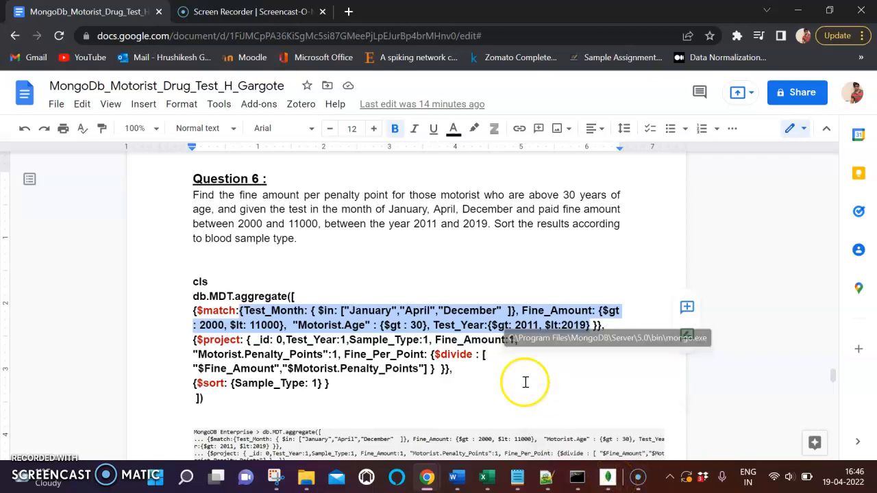
pyautogui.hotkey('alt', 'Tab')
pyautogui.hotkey('alt', 'Tab')
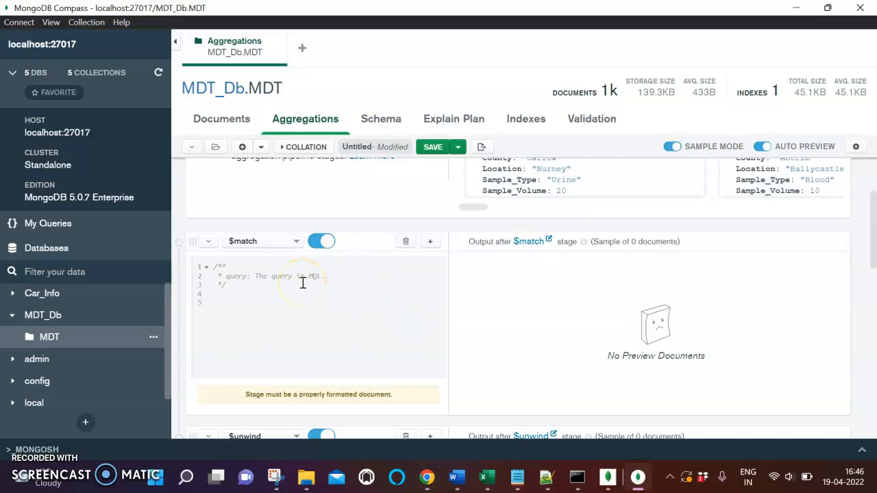
# - View the documents of the MDT collection and return to its aggregation pipeline
pyautogui.click(346, 271)
pyautogui.scroll(3, 345, 271)
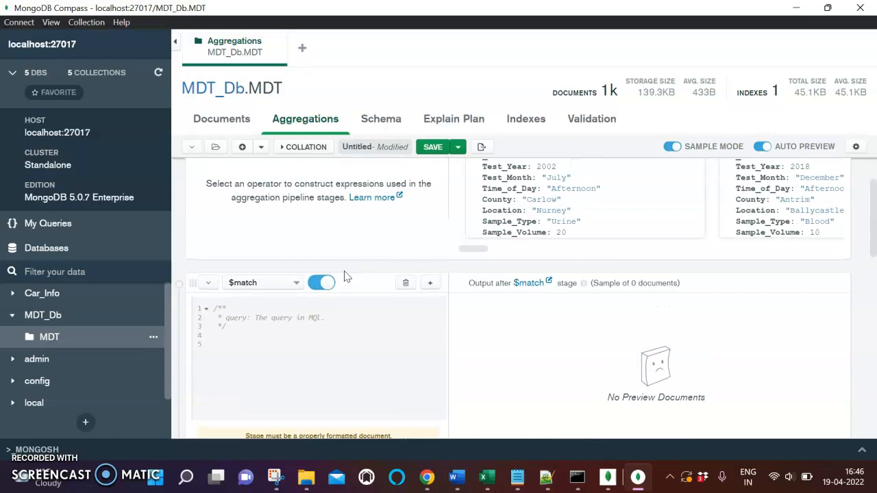
pyautogui.click(221, 119)
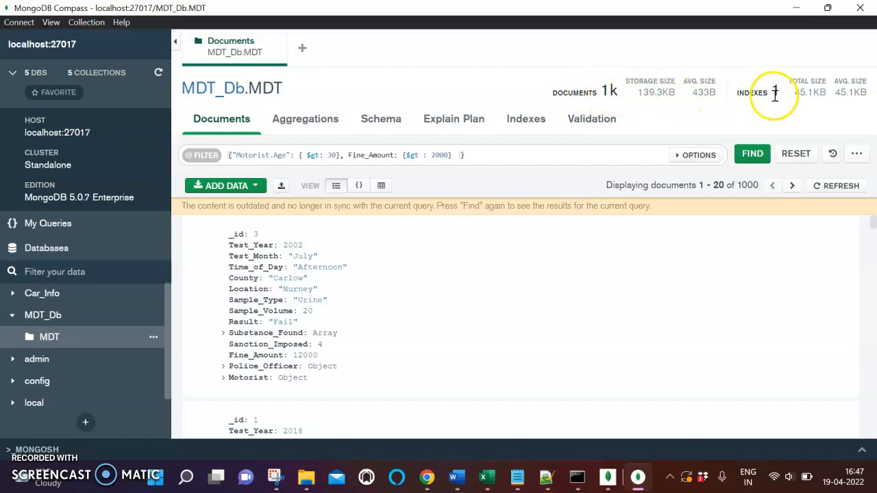
pyautogui.click(303, 128)
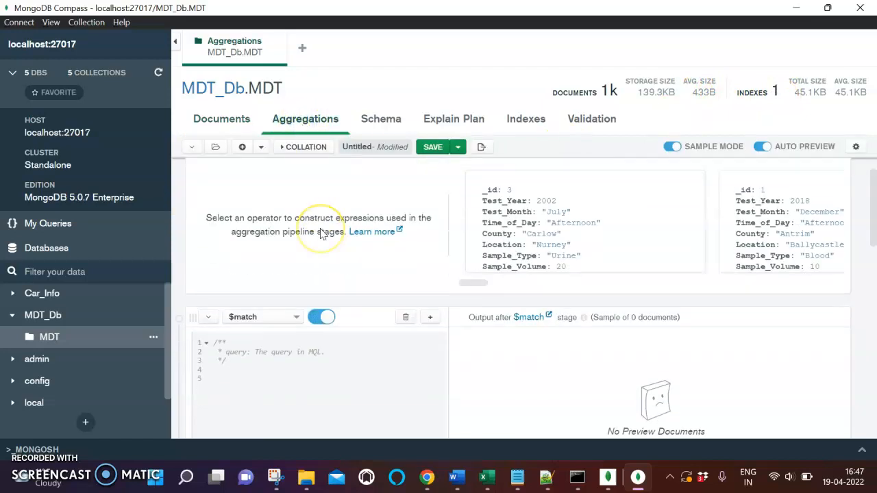
# - Choose $match as the operator of the first pipeline stage, checking it against the query in the document
pyautogui.scroll(-1, 313, 167)
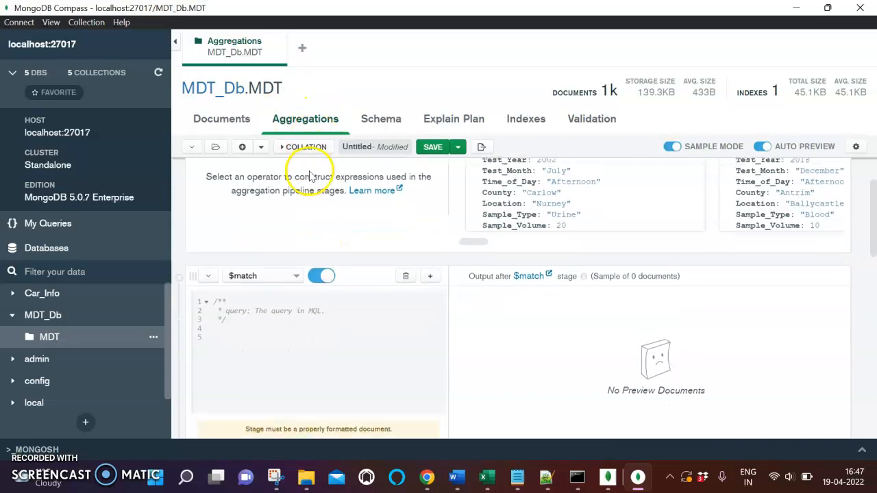
pyautogui.click(295, 269)
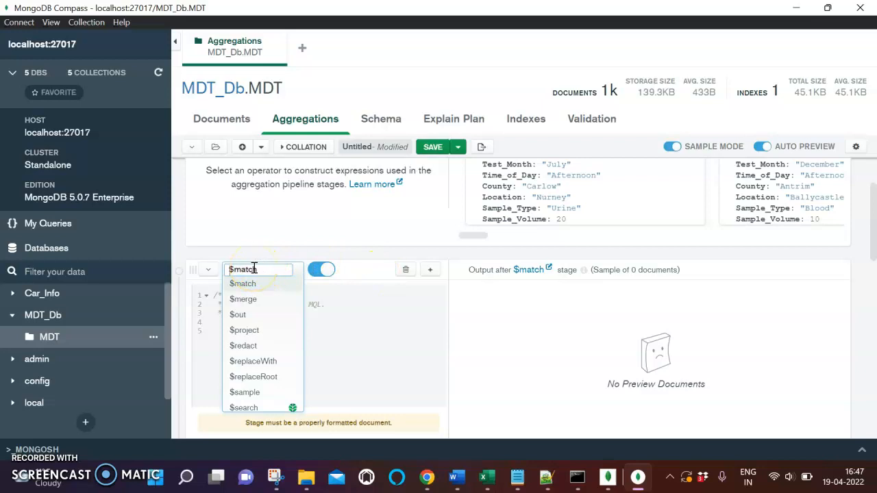
pyautogui.hotkey('alt', 'Tab')
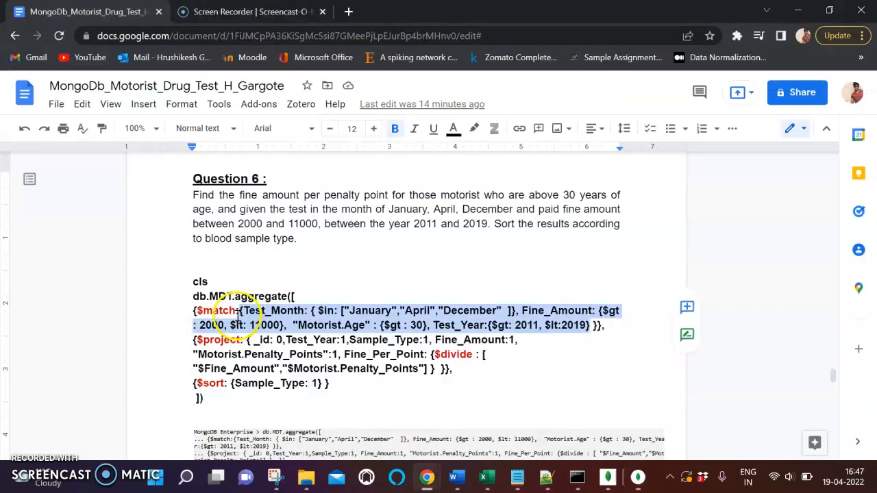
pyautogui.hotkey('alt', 'Tab')
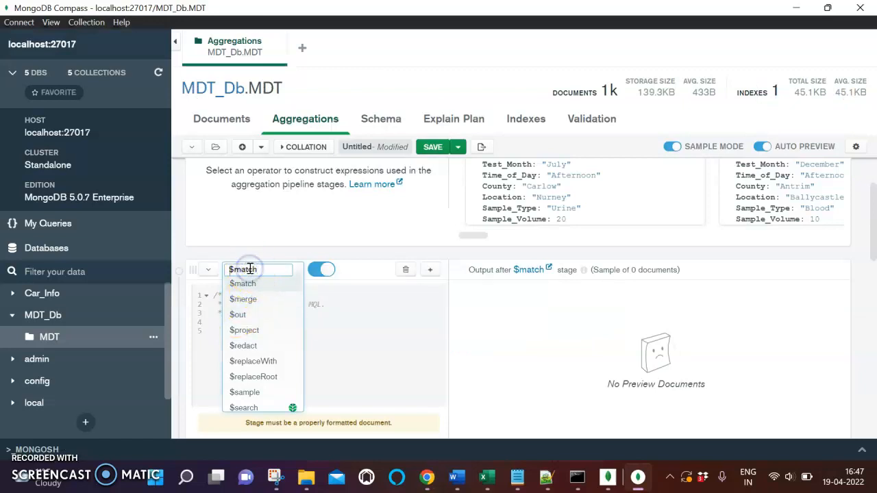
pyautogui.write('ma')
pyautogui.click(244, 289)
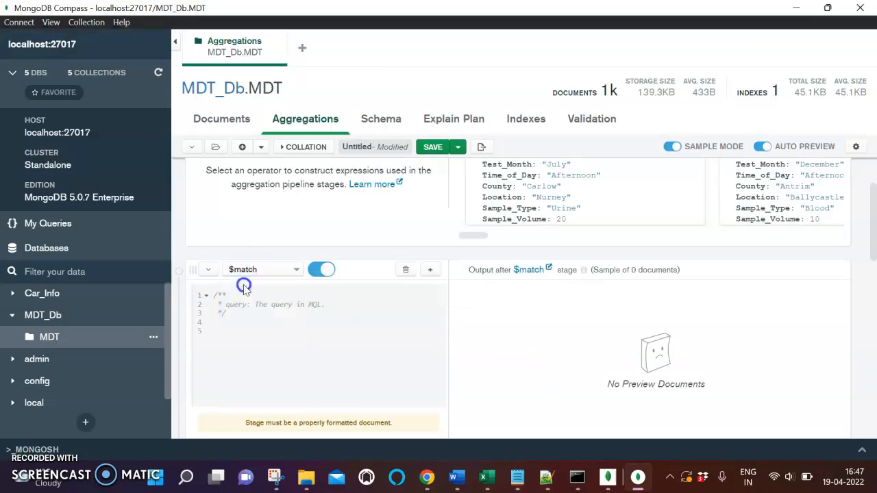
# - Paste the copied Test_Month, Fine_Amount, Motorist.Age and Test_Year conditions into the $match stage below the comment
pyautogui.click(222, 336)
pyautogui.hotkey('ctrl', 'v')
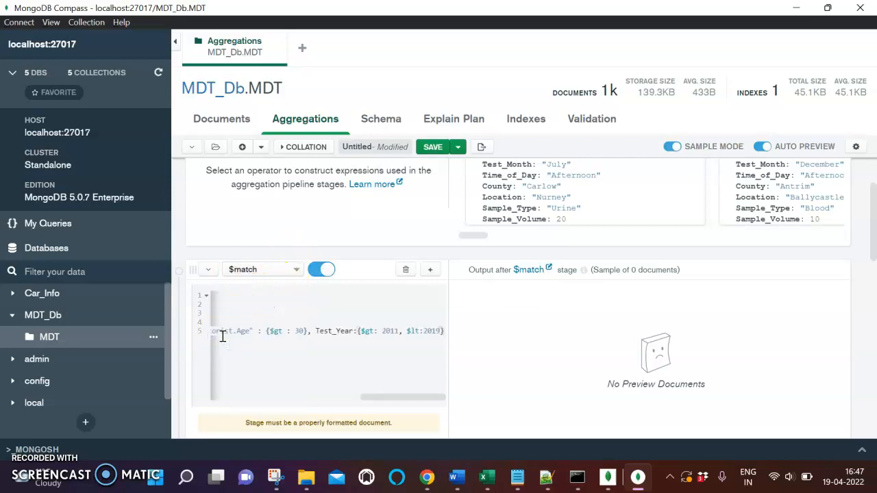
pyautogui.hscroll(-10, 299, 334)
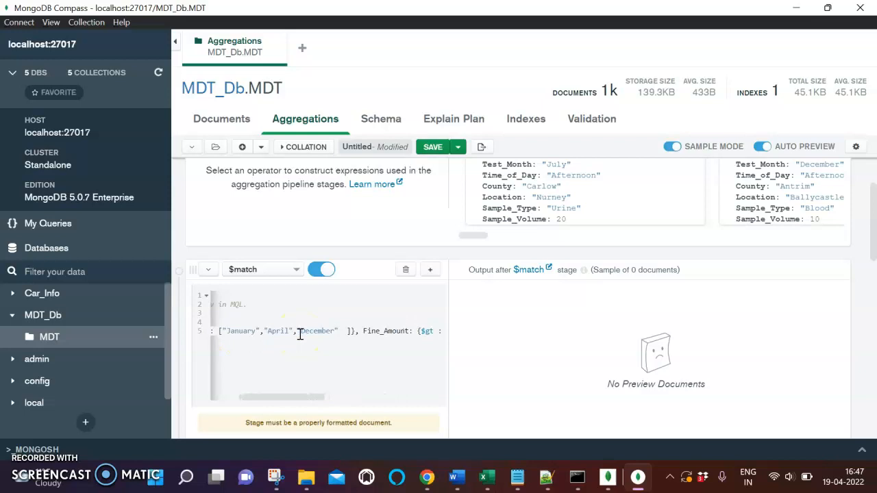
pyautogui.hscroll(2, 384, 332)
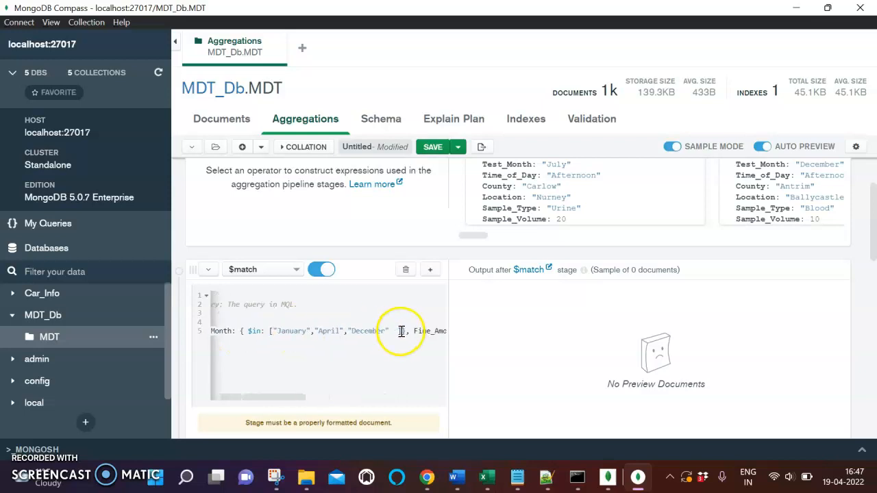
# - Break the $match conditions onto separate lines for Test_Month, Fine_Amount, Motorist.Age and Test_Year
pyautogui.click(415, 332)
pyautogui.press('Return')
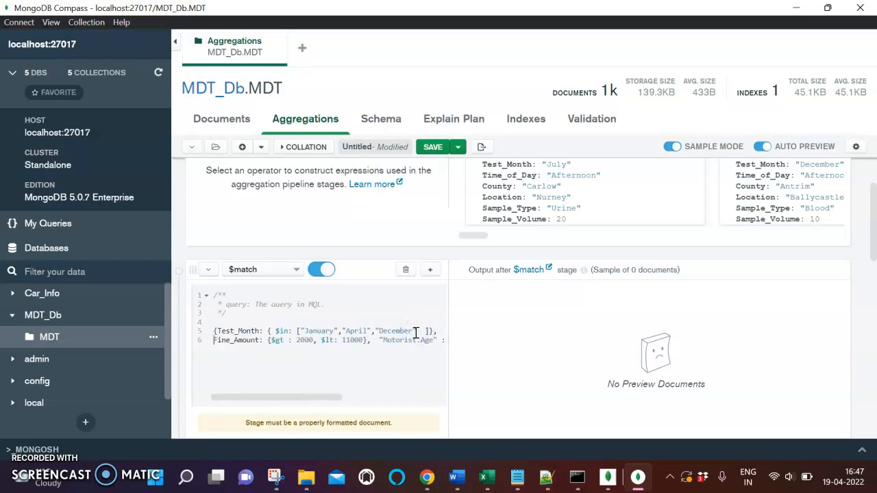
pyautogui.click(381, 335)
pyautogui.press('Return')
pyautogui.click(380, 351)
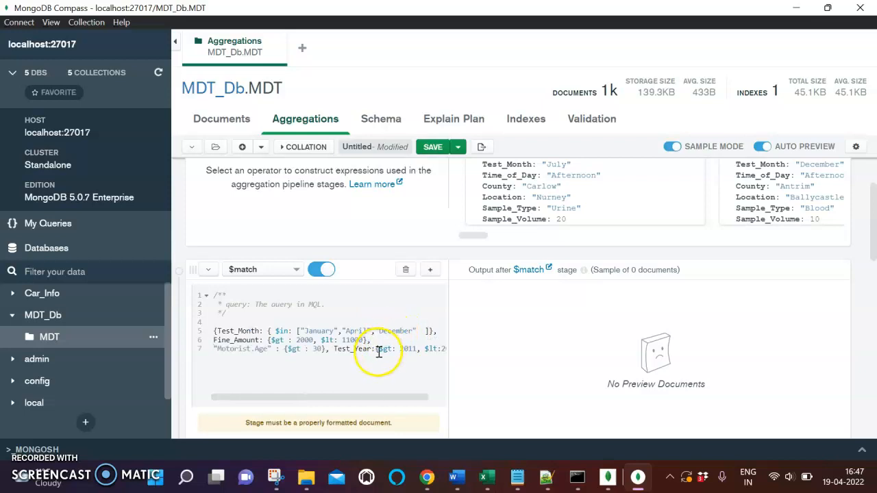
pyautogui.click(334, 350)
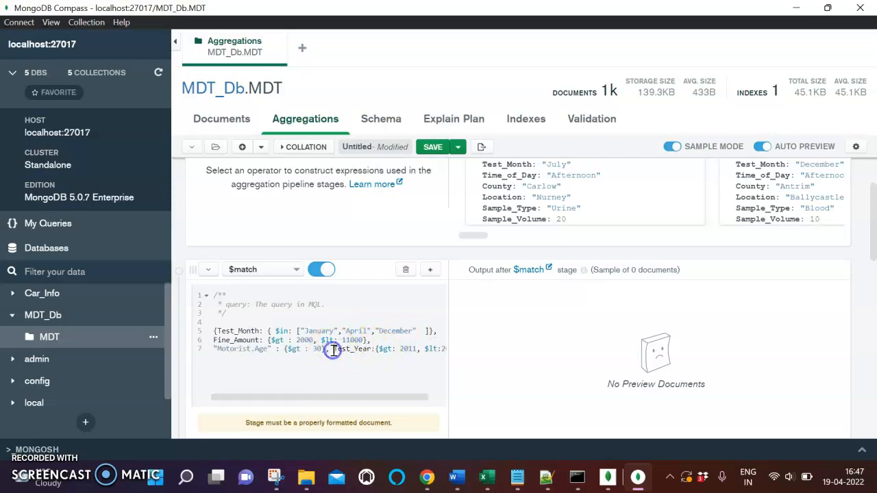
pyautogui.press('Return')
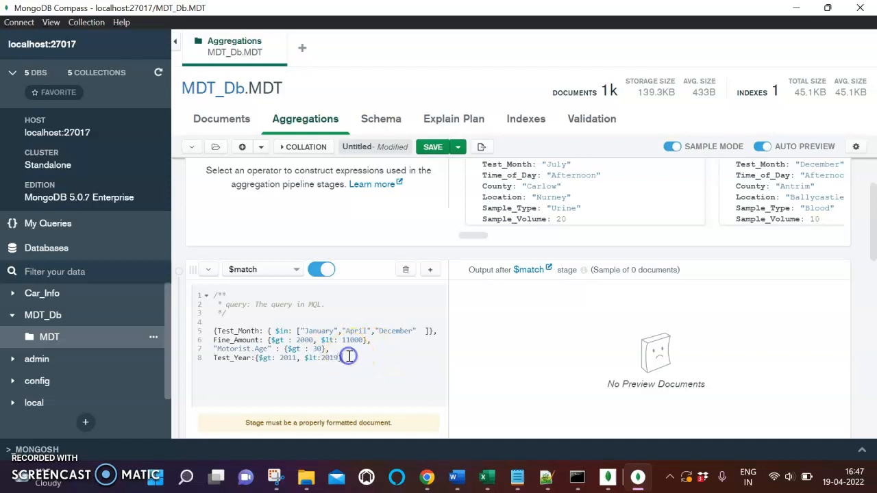
# - Check the $match conditions against the Question 6 query, add the missing closing brace after Test_Year, and review the stage's output documents
pyautogui.hotkey('alt', 'Tab')
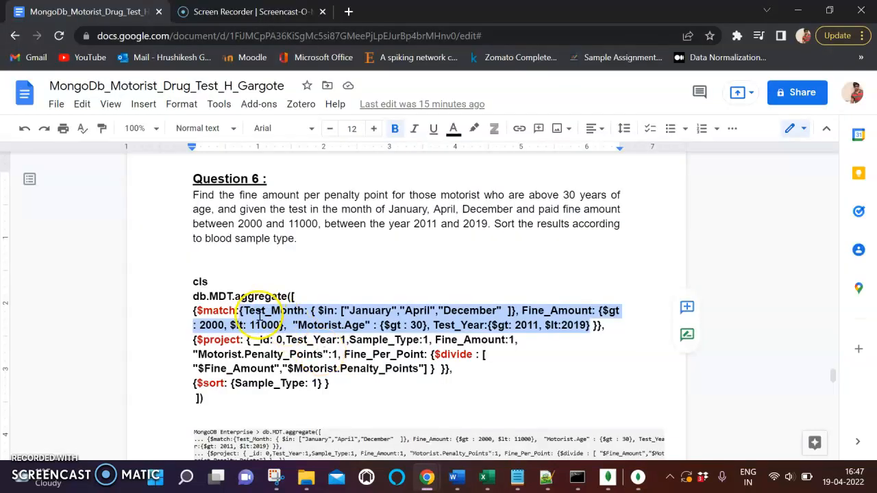
pyautogui.hotkey('alt', 'Tab')
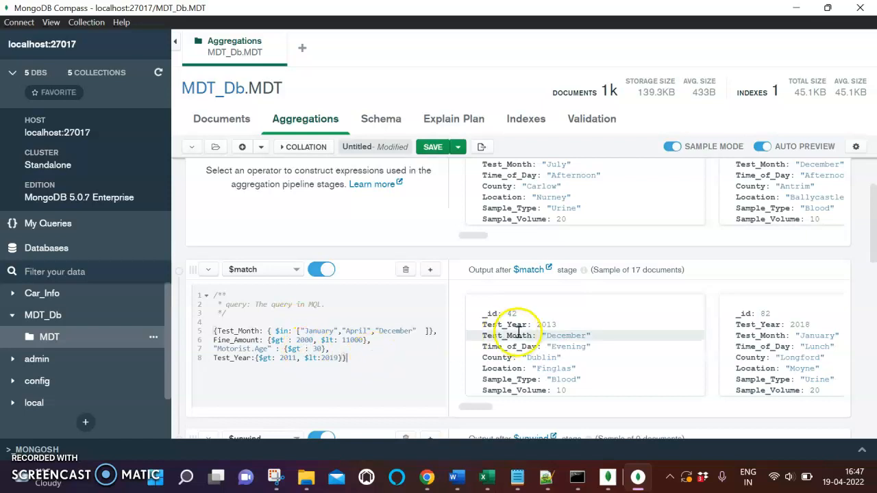
pyautogui.hscroll(3, 581, 335)
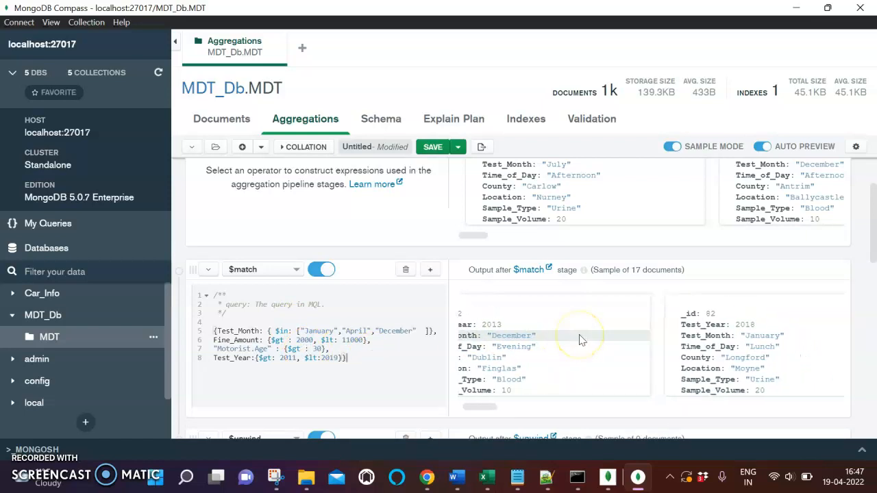
pyautogui.moveTo(485, 407)
pyautogui.mouseDown()
pyautogui.moveTo(769, 396)
pyautogui.moveTo(719, 406)
pyautogui.moveTo(471, 403)
pyautogui.mouseUp()
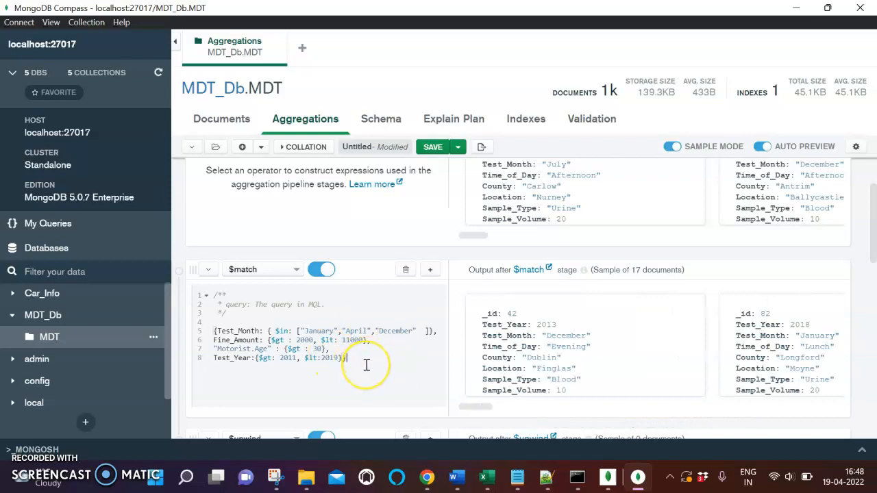
# - Exclude the $unwind stage from the pipeline and add an empty stage directly below $match
pyautogui.scroll(-1, 367, 366)
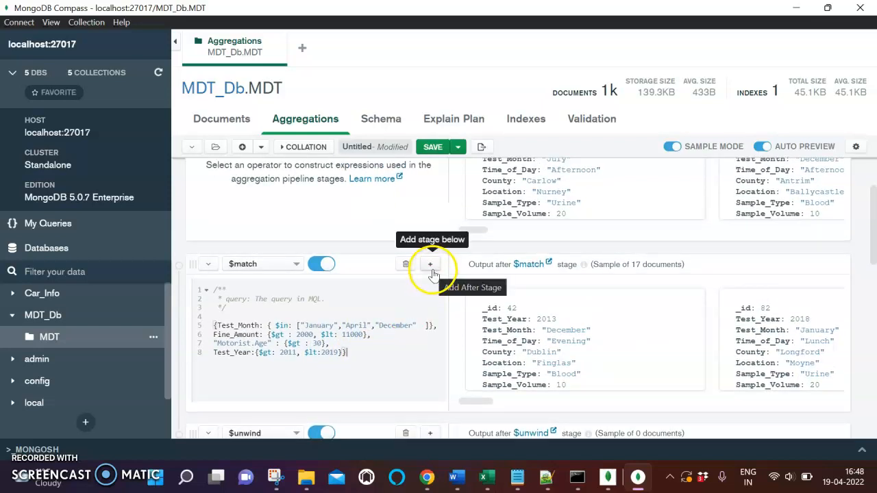
pyautogui.click(320, 433)
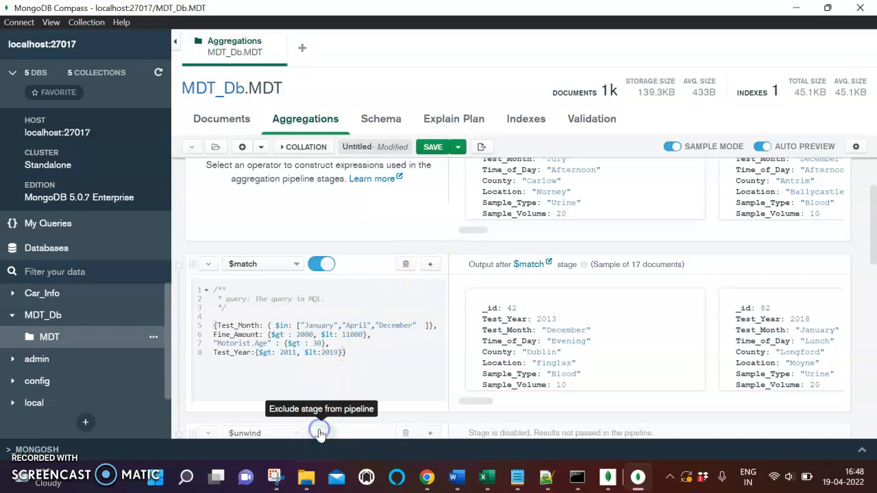
pyautogui.click(433, 264)
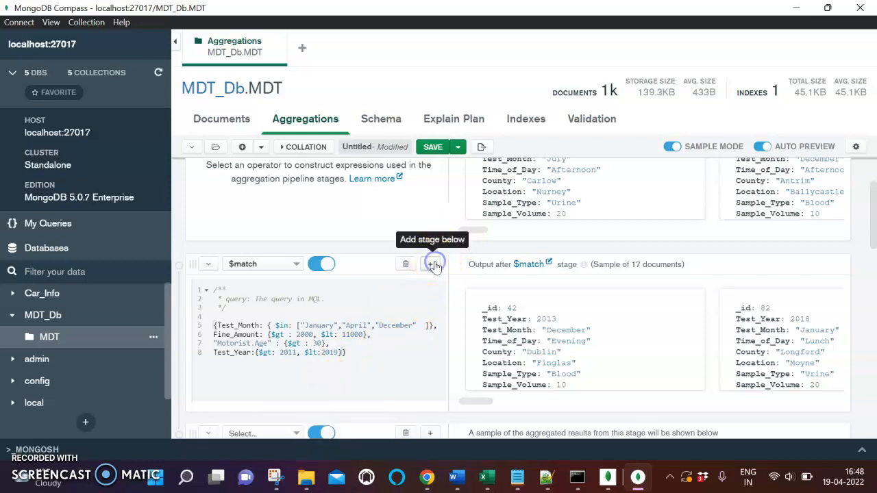
pyautogui.scroll(-3, 421, 313)
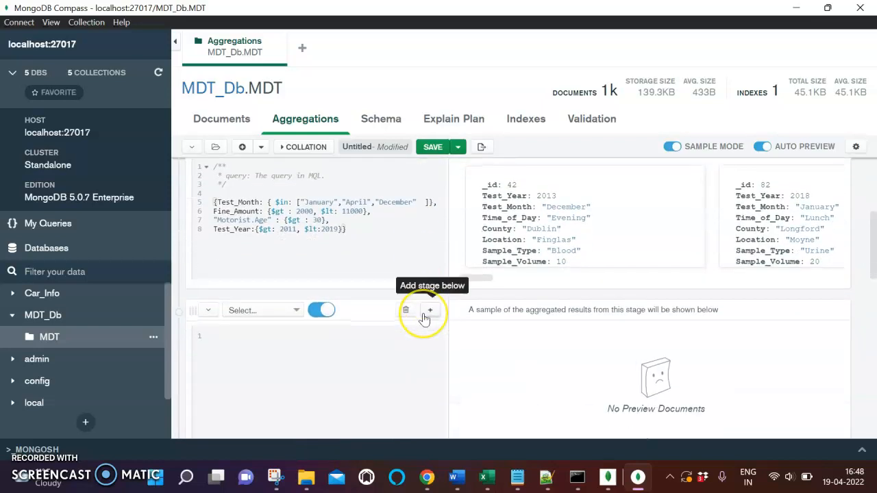
pyautogui.scroll(-1, 427, 321)
# - Set the new stage's operator to $project, after checking the second stage of the Question 6 query in the document
pyautogui.click(285, 320)
pyautogui.hotkey('alt', 'Tab')
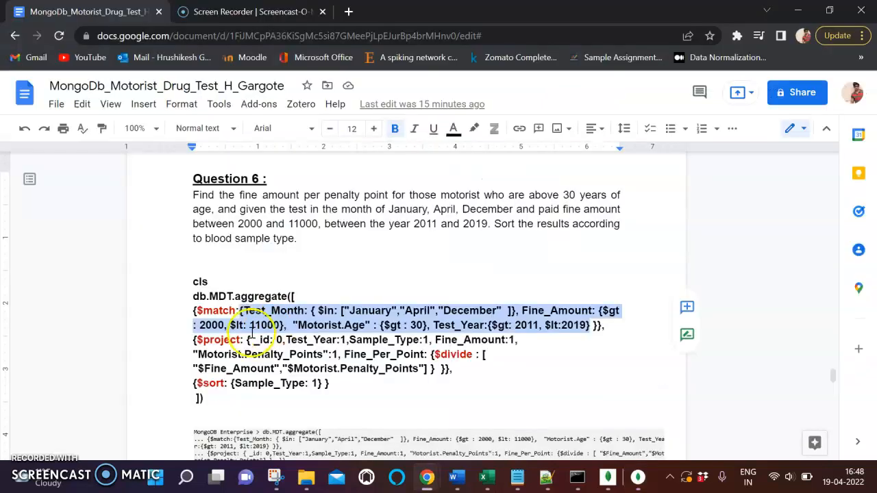
pyautogui.click(215, 344)
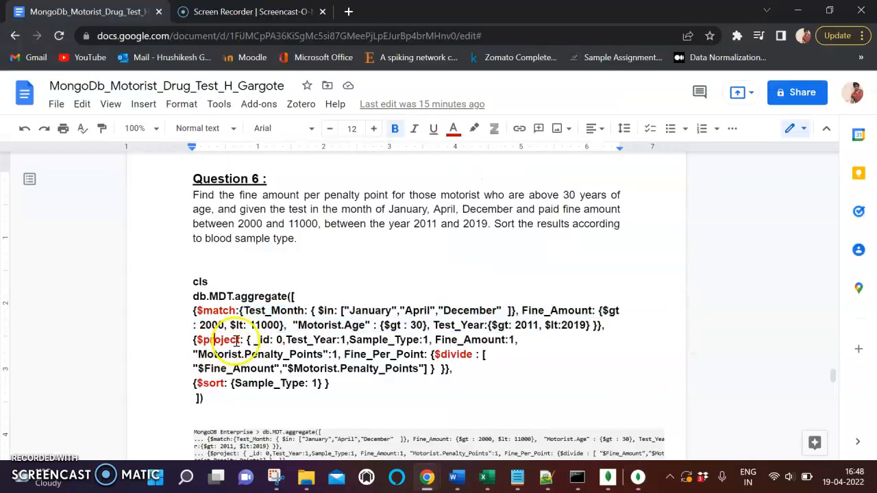
pyautogui.hotkey('alt', 'Tab')
pyautogui.click(262, 303)
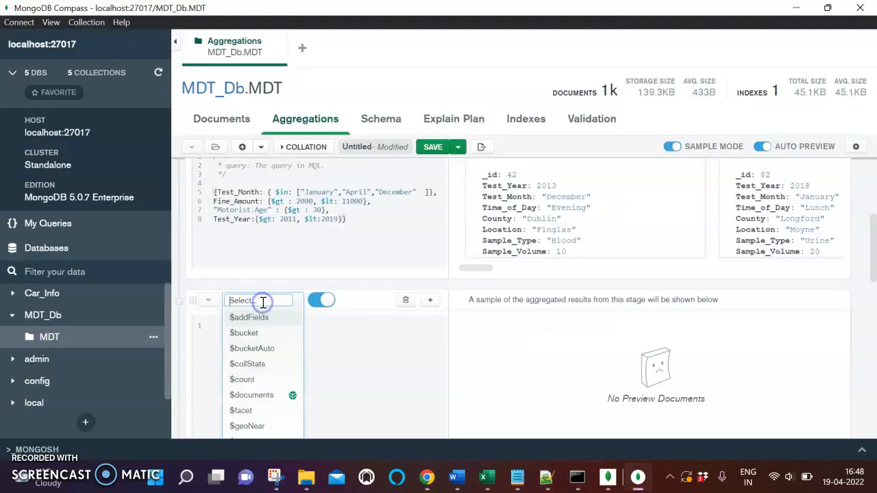
pyautogui.write('proj')
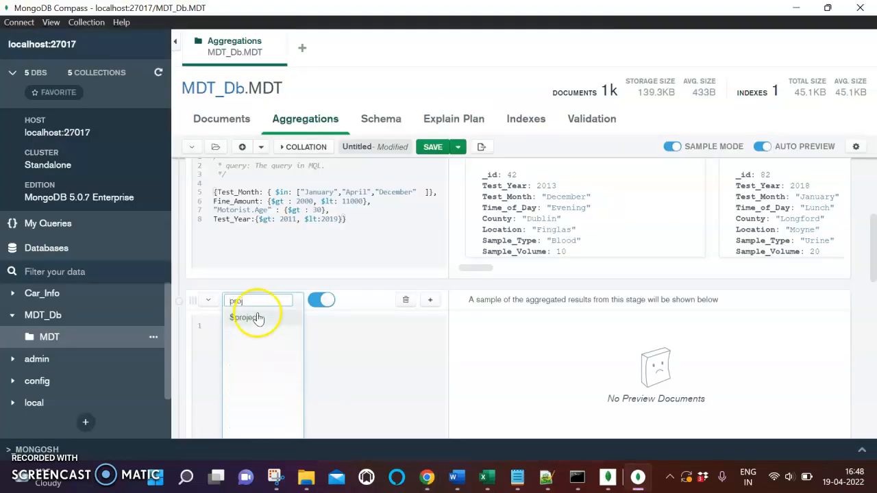
pyautogui.click(247, 317)
# - Delete the placeholder specification block below the comment in the $project stage
pyautogui.click(235, 378)
pyautogui.scroll(-1, 235, 378)
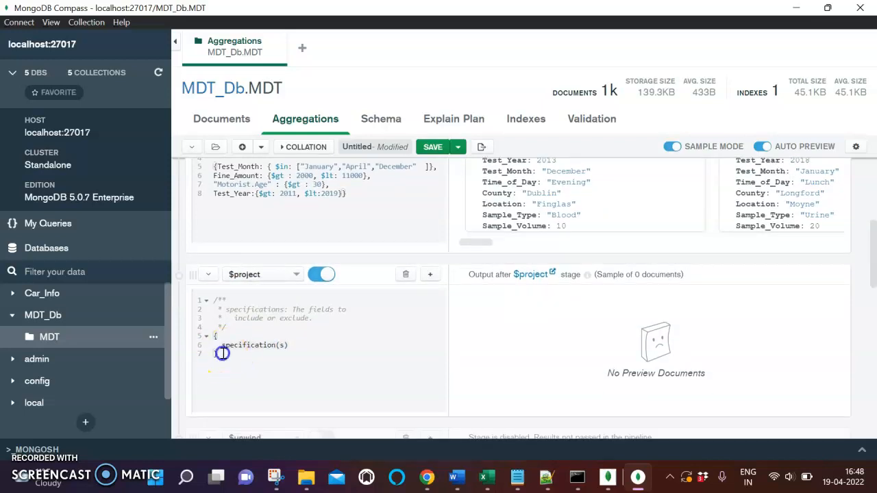
pyautogui.moveTo(222, 353); pyautogui.dragTo(215, 339)
pyautogui.press('BackSpace')
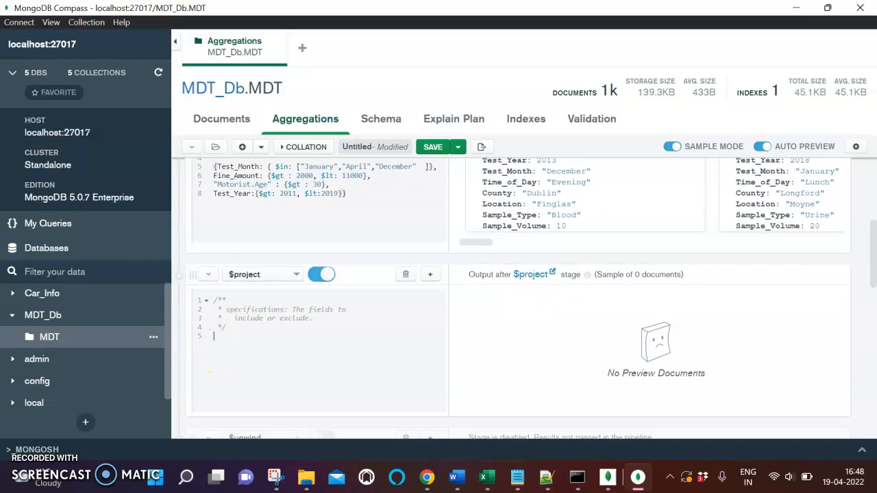
# - Copy the $project specification from _id: 0 through the Fine_Per_Point $divide expression, braces included, and paste it into the $project stage in MongoDB Compass
pyautogui.hotkey('alt', 'Tab')
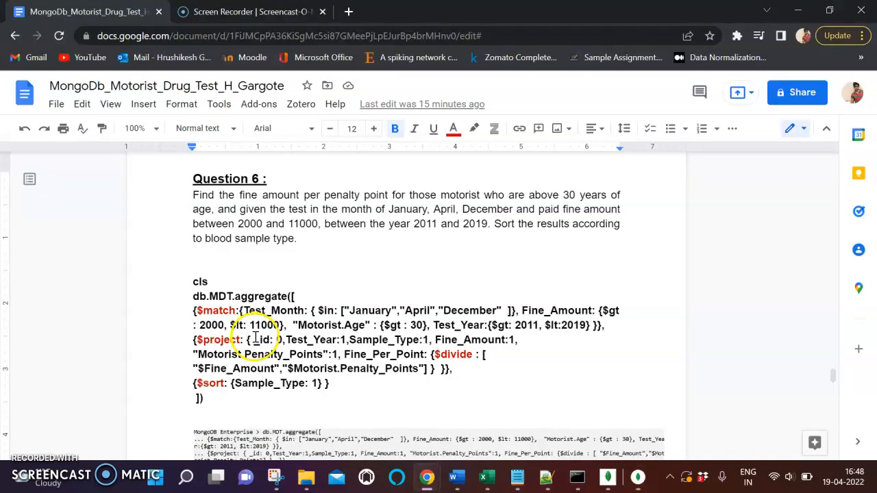
pyautogui.moveTo(249, 340); pyautogui.dragTo(433, 367)
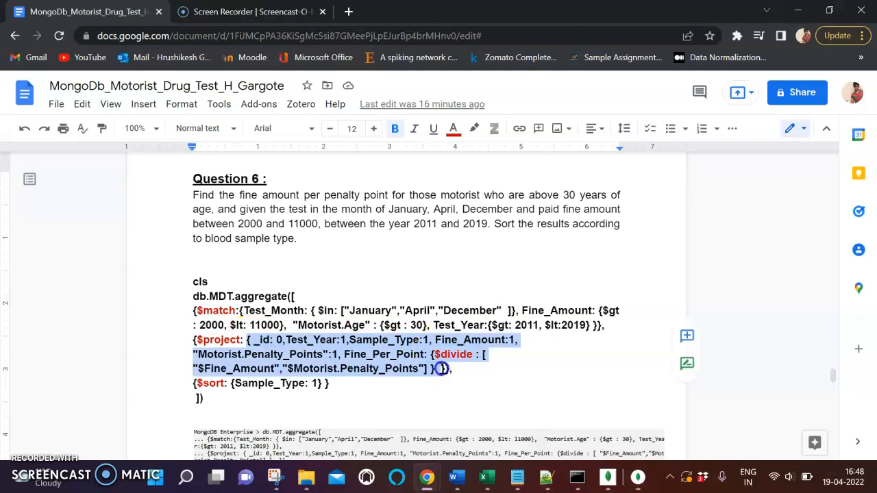
pyautogui.hotkey('ctrl', 'c')
pyautogui.hotkey('alt', 'Tab')
pyautogui.click(322, 343)
pyautogui.hotkey('ctrl', 'v')
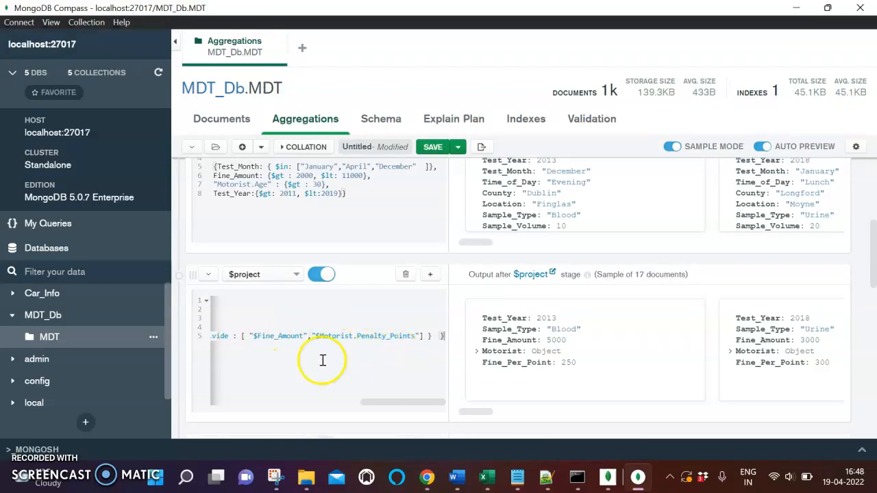
# - Break the $project specification so that "Motorist.Penalty_Points" and Fine_Per_Point each start on a new line
pyautogui.hscroll(-5, 322, 360)
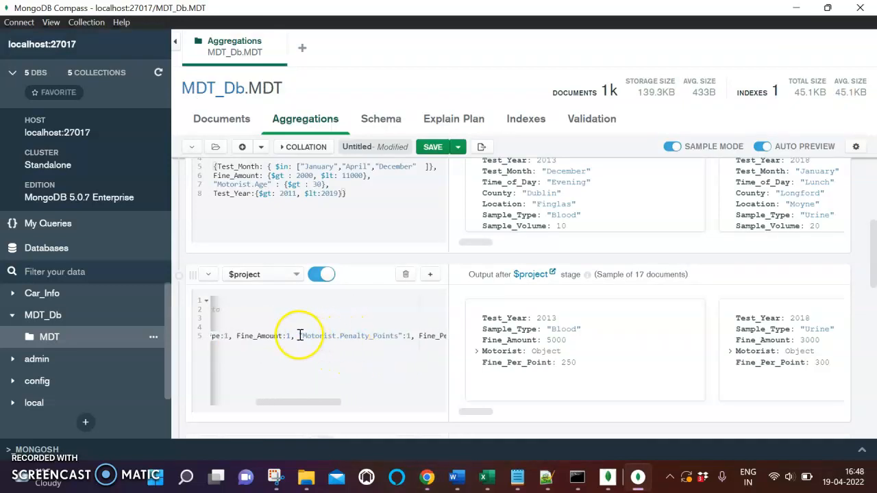
pyautogui.press('Return')
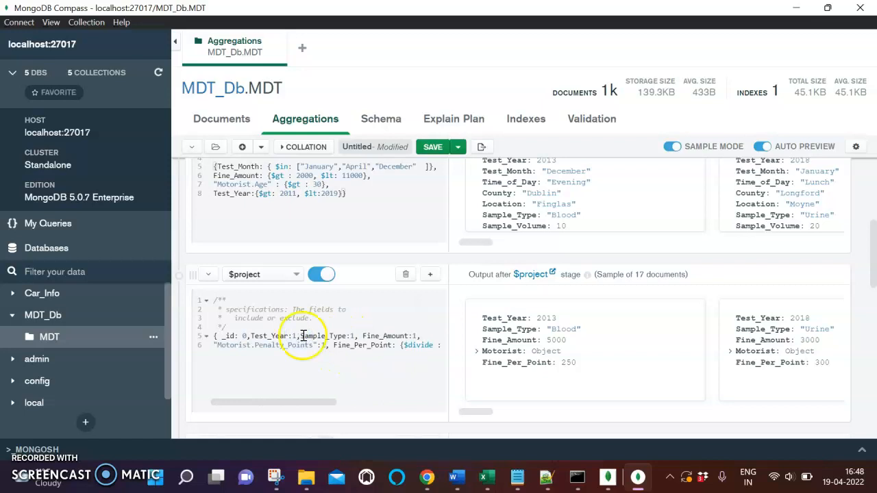
pyautogui.click(334, 346)
pyautogui.press('Return')
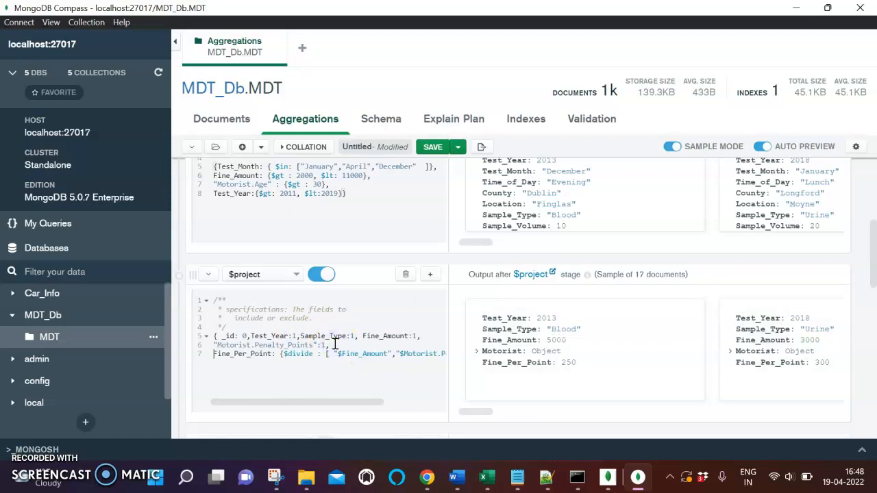
# - Examine the $project stage's output documents, comparing Fine_Amount and Fine_Per_Point with the $divide expression
pyautogui.hscroll(2, 370, 359)
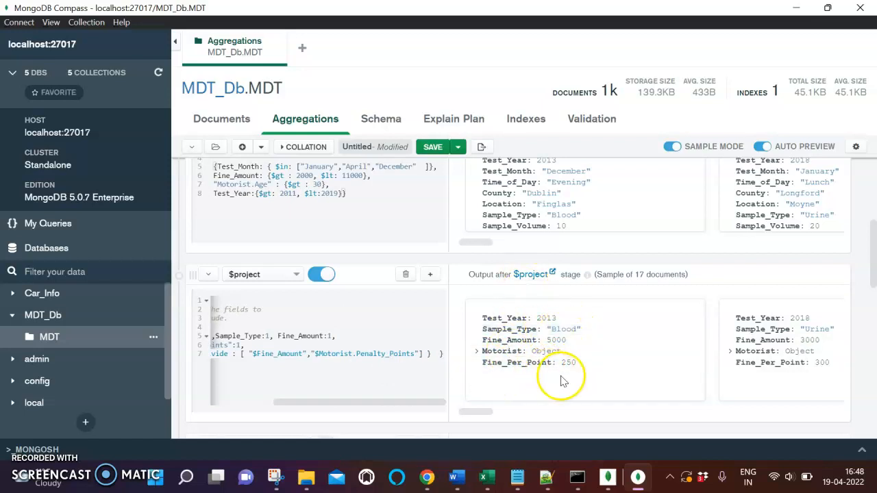
pyautogui.scroll(-1, 568, 360)
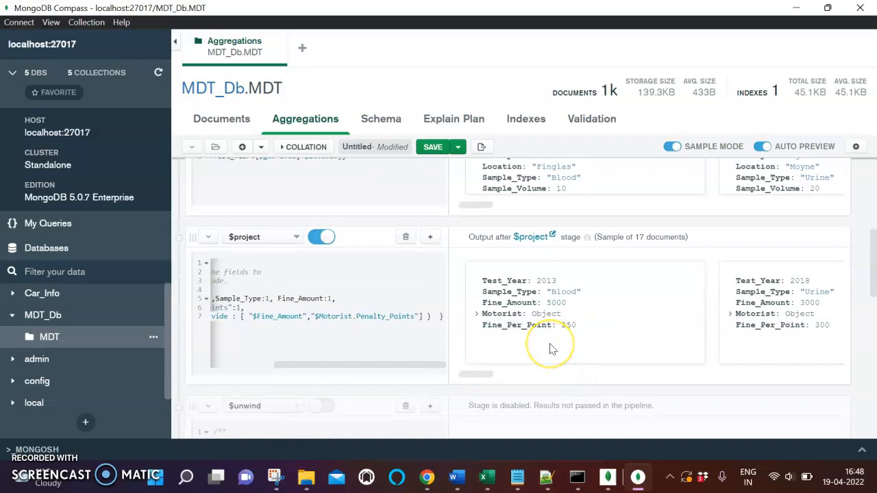
pyautogui.hscroll(1, 553, 350)
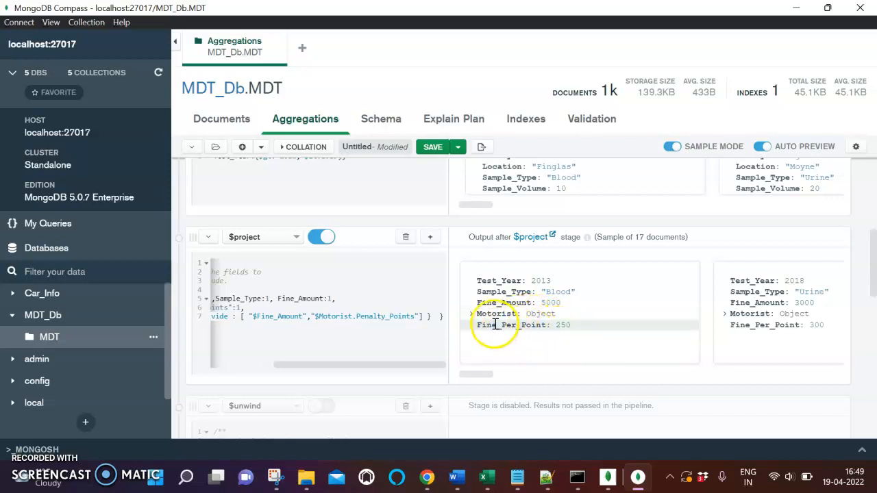
pyautogui.click(559, 326)
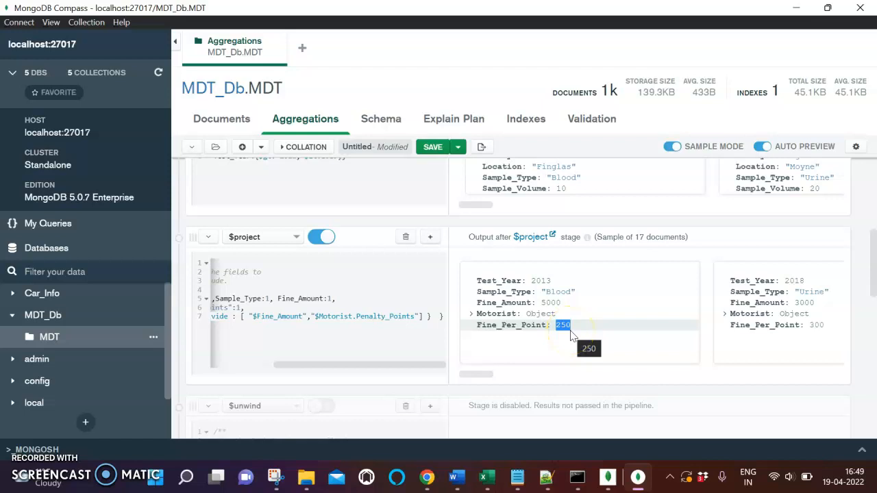
pyautogui.hscroll(5, 572, 336)
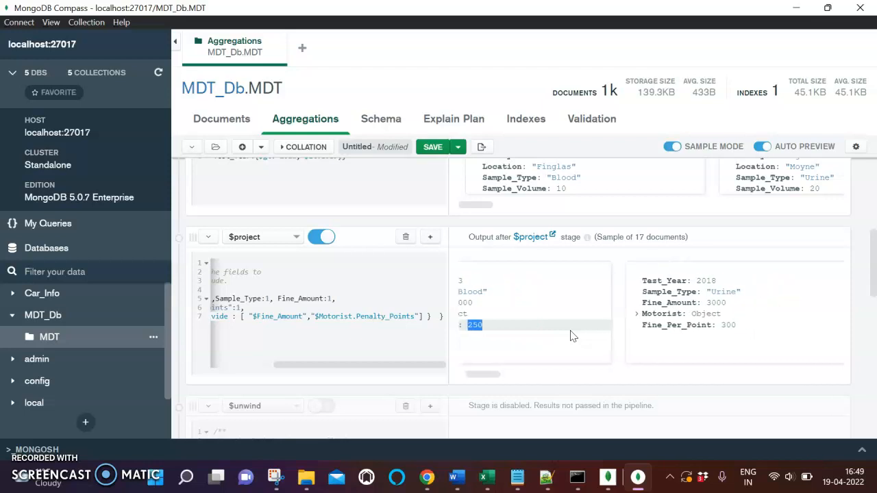
pyautogui.hscroll(5, 652, 325)
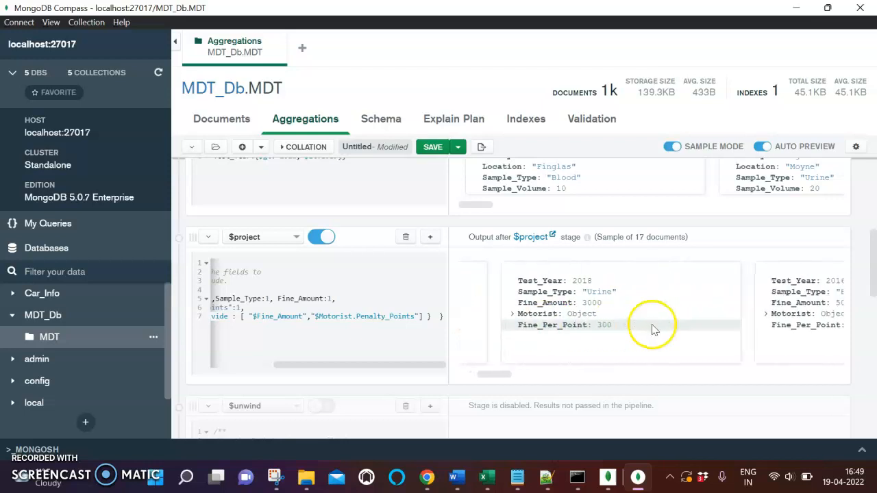
pyautogui.hscroll(5, 652, 329)
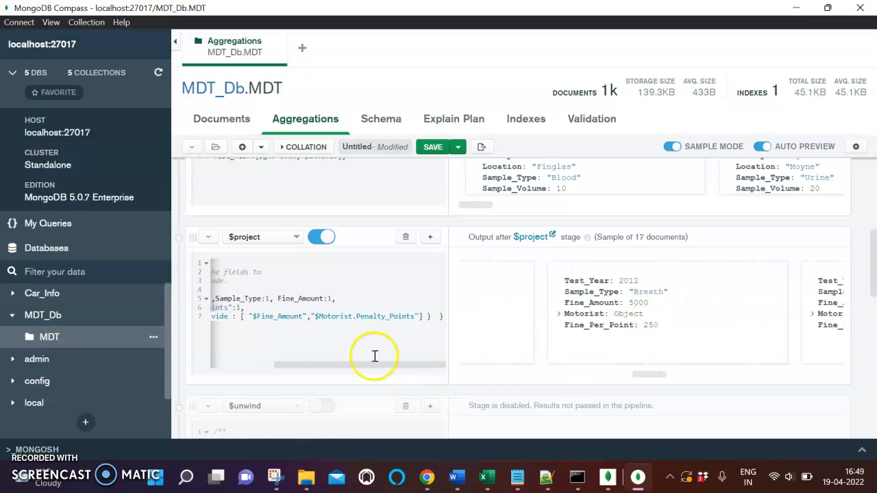
pyautogui.hscroll(-5, 329, 331)
# - Copy the {Sample_Type: 1} specification of $sort from the Question 6 query and return to the pipeline in MongoDB Compass
pyautogui.hotkey('alt', 'Tab')
pyautogui.scroll(-1, 328, 331)
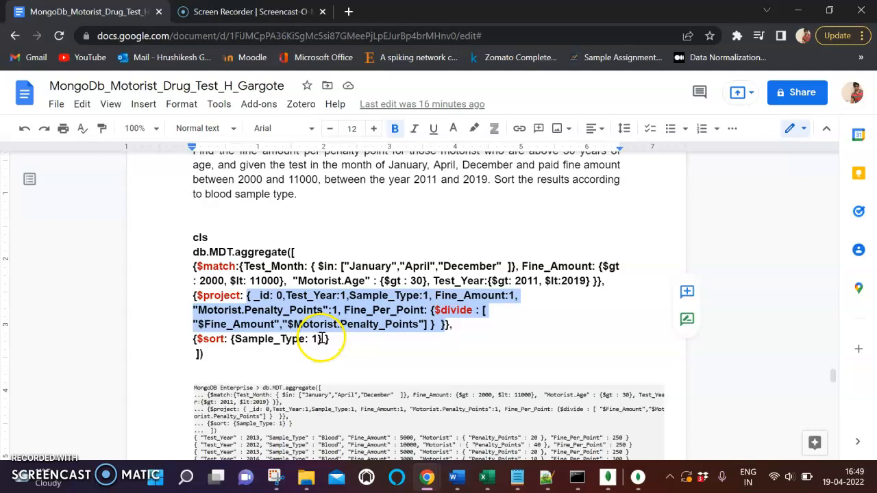
pyautogui.moveTo(323, 338); pyautogui.dragTo(224, 337)
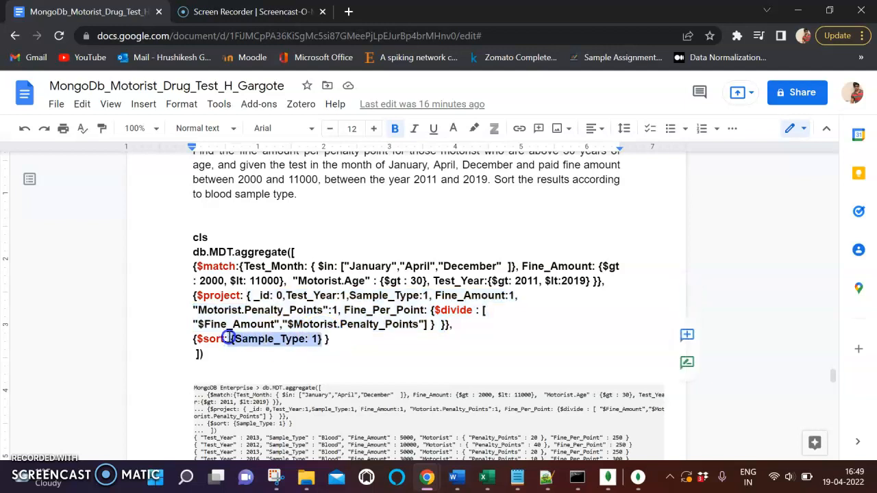
pyautogui.hotkey('alt', 'Tab')
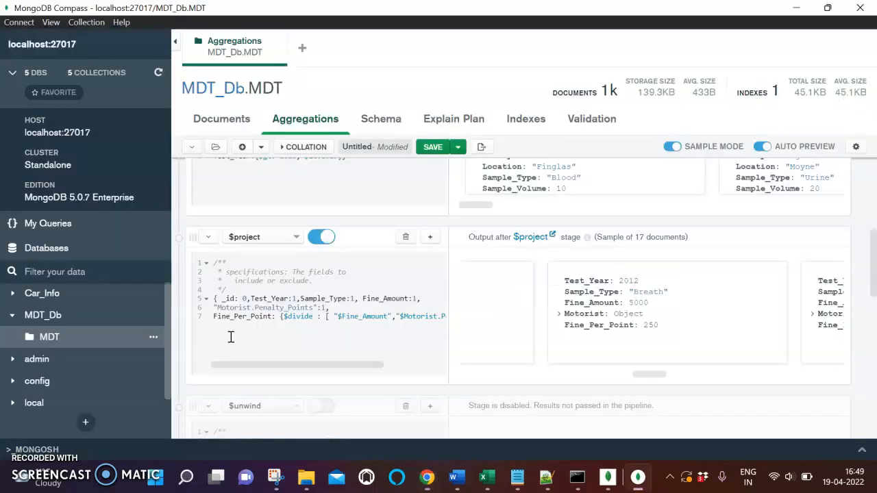
pyautogui.scroll(-1, 231, 336)
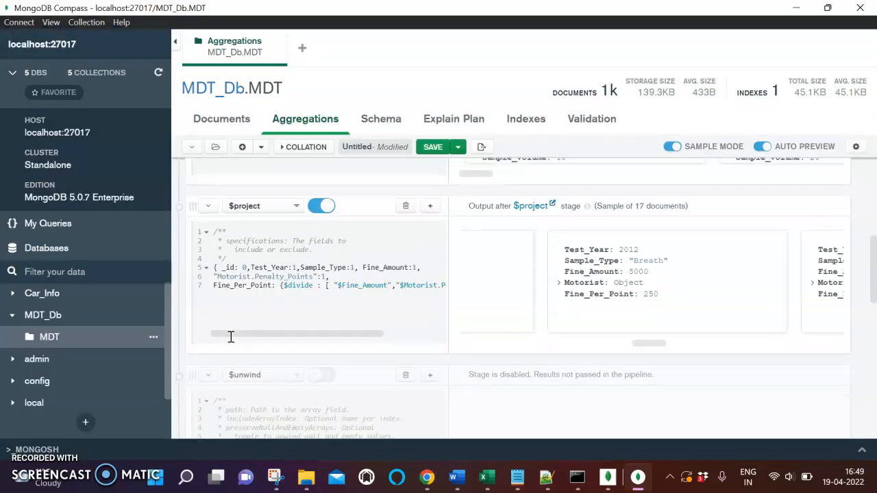
# - Delete every stage below $project, including the disabled $unwind stage and the $group stage
pyautogui.click(408, 381)
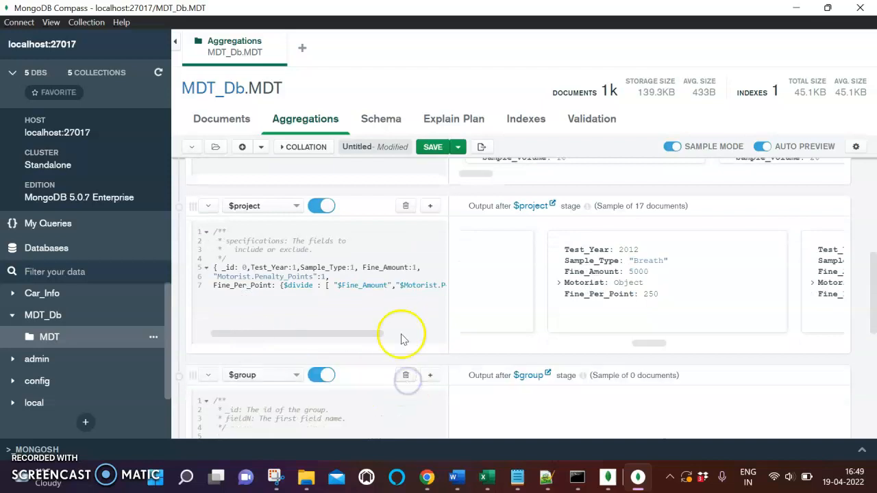
pyautogui.click(407, 377)
pyautogui.click(407, 375)
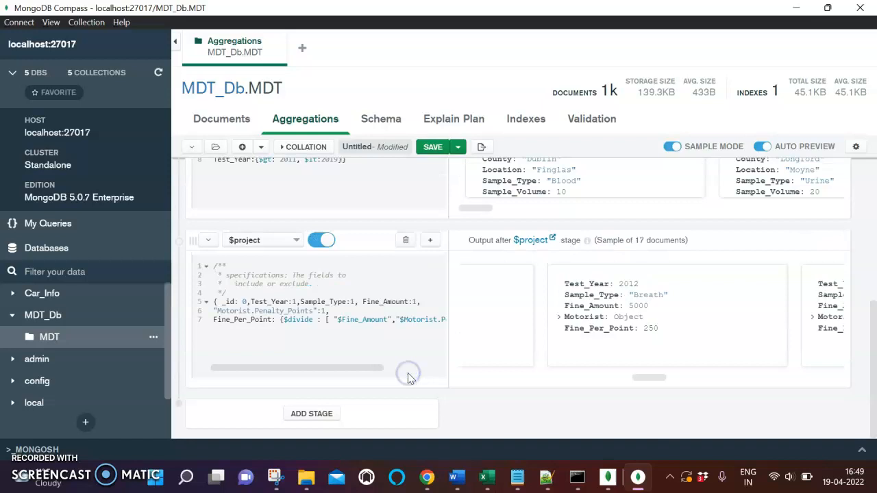
# - Add a new stage after $project and set its operator to $sort
pyautogui.click(316, 412)
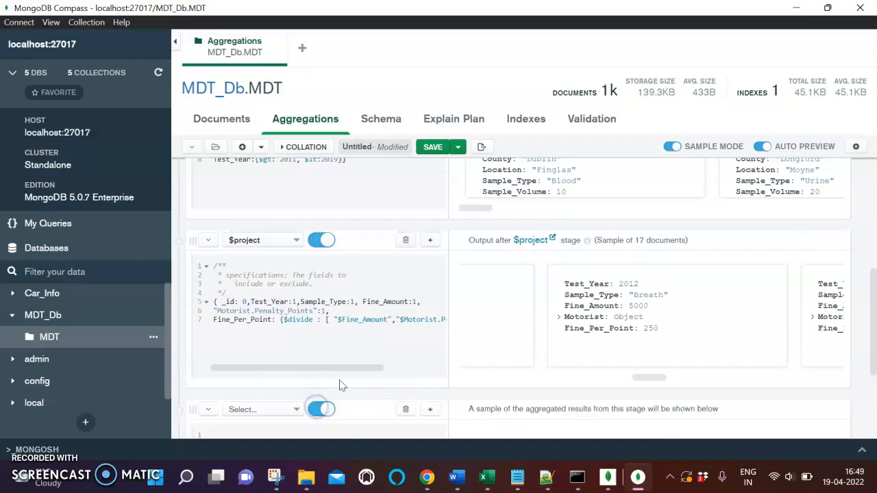
pyautogui.scroll(-2, 338, 384)
pyautogui.click(274, 290)
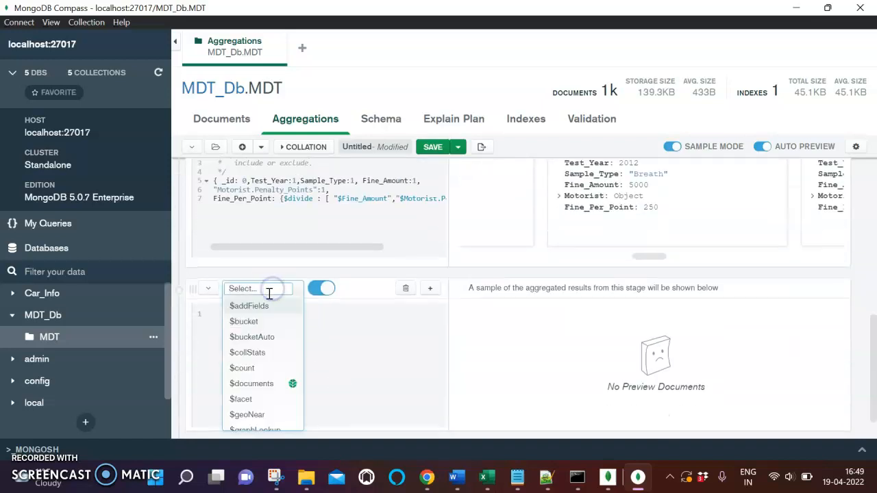
pyautogui.write('sort')
pyautogui.click(257, 307)
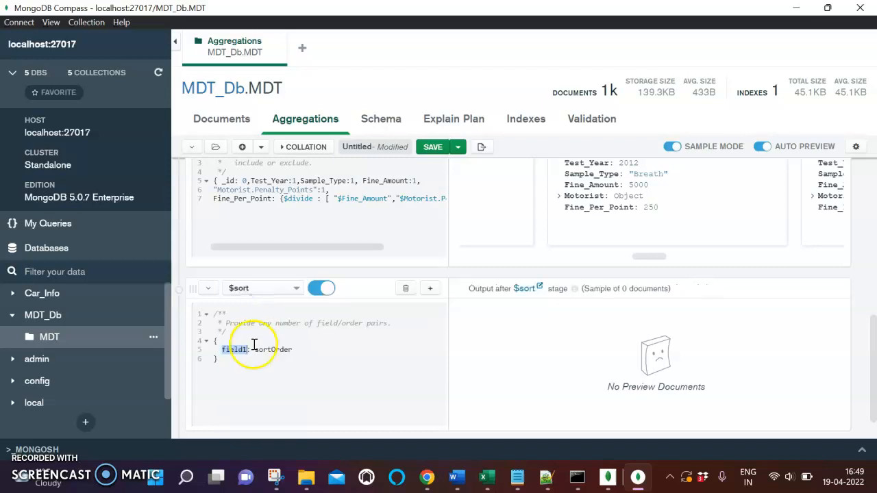
# - Replace the template body of the $sort stage with the copied {Sample_Type: 1} specification
pyautogui.click(212, 350)
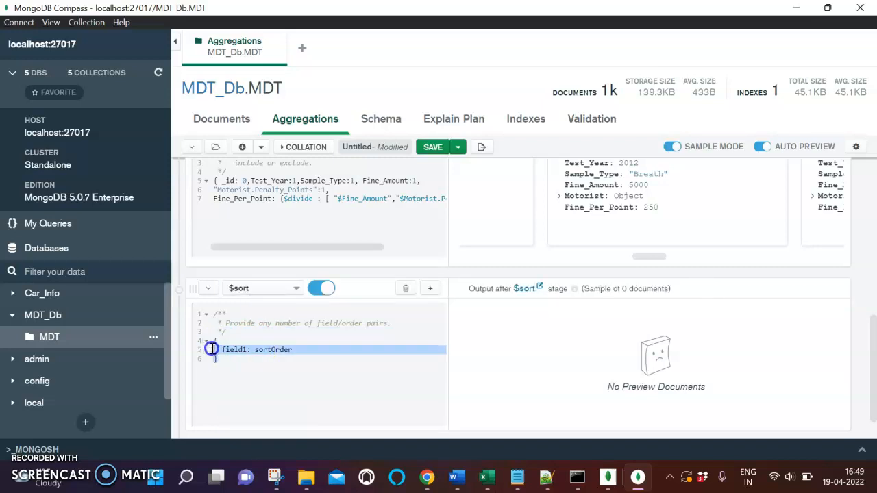
pyautogui.moveTo(212, 349); pyautogui.dragTo(213, 344)
pyautogui.hotkey('ctrl', 'v')
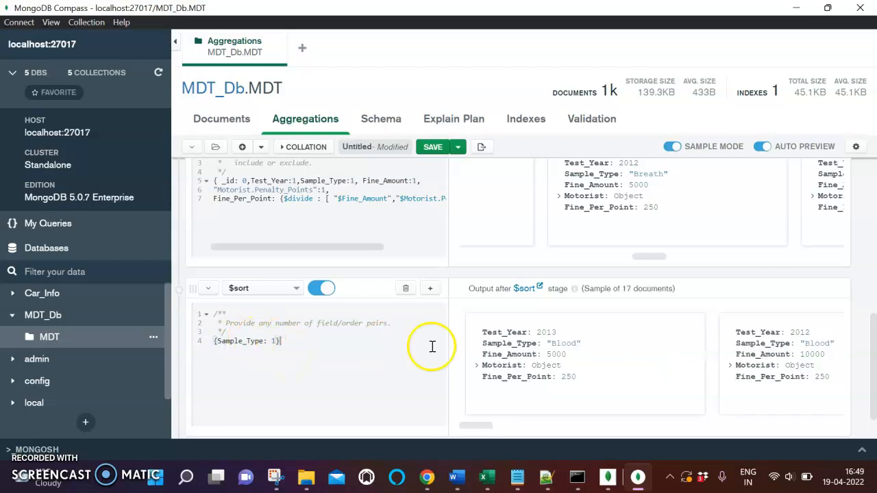
# - Compare the Sample_Type order of the $sort output documents with the $project output, and review the pipeline back to $match
pyautogui.scroll(-1, 584, 383)
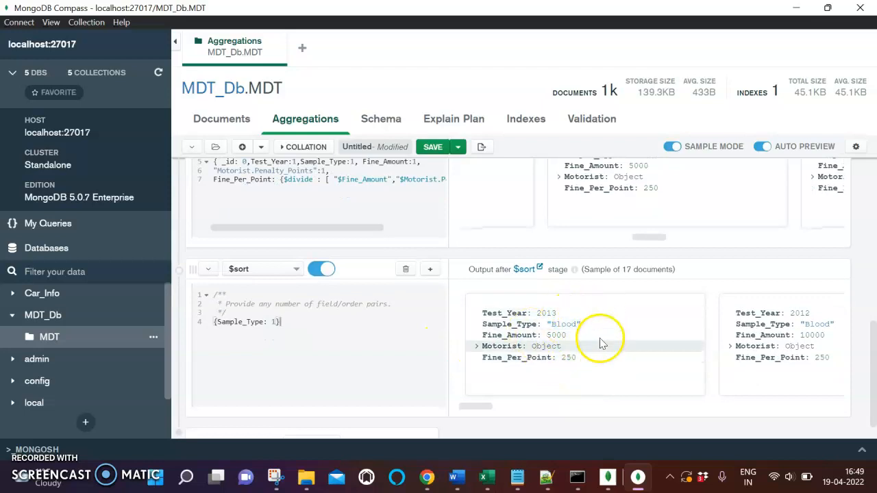
pyautogui.scroll(2, 587, 333)
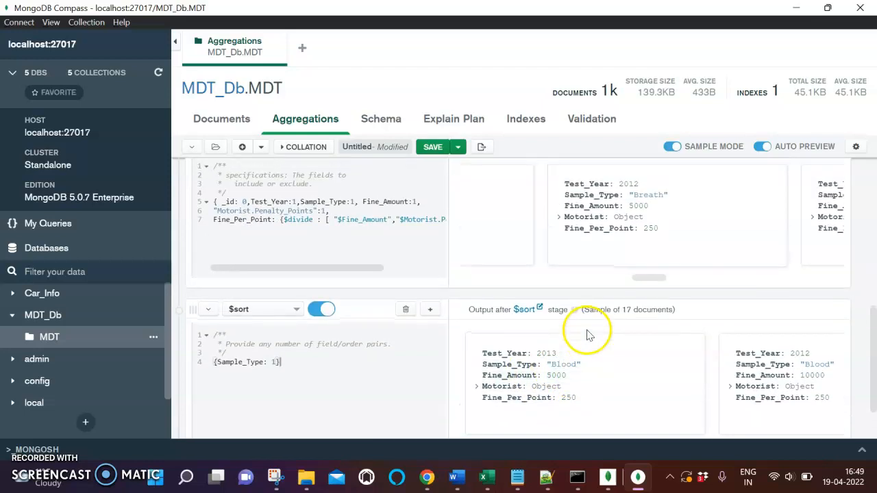
pyautogui.hscroll(-2, 647, 231)
pyautogui.hscroll(-4, 650, 233)
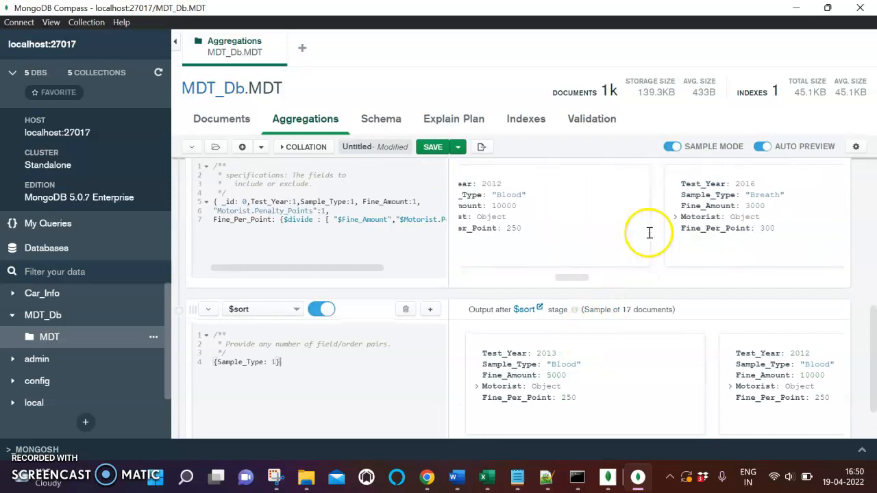
pyautogui.hscroll(-4, 644, 231)
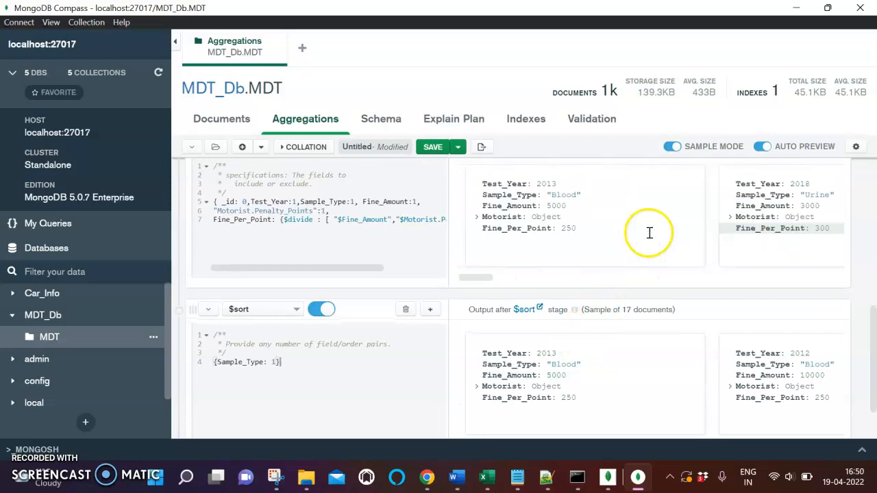
pyautogui.scroll(-2, 612, 419)
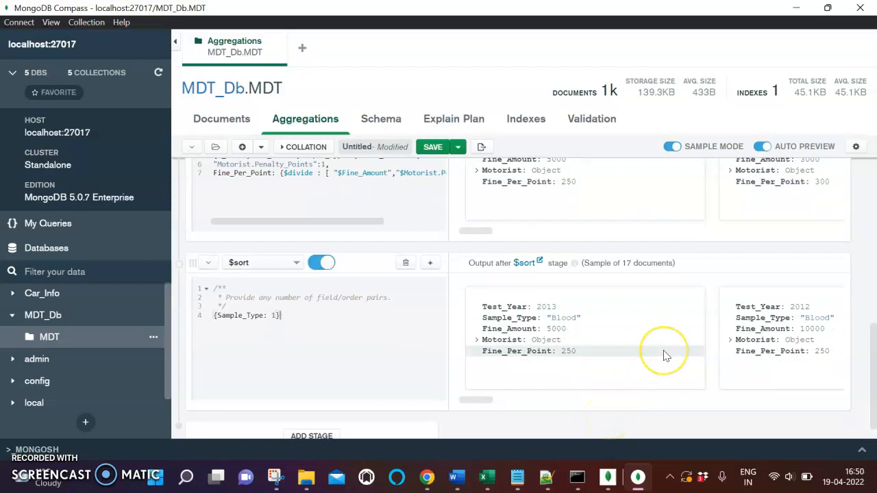
pyautogui.hscroll(2, 665, 353)
pyautogui.scroll(2, 578, 342)
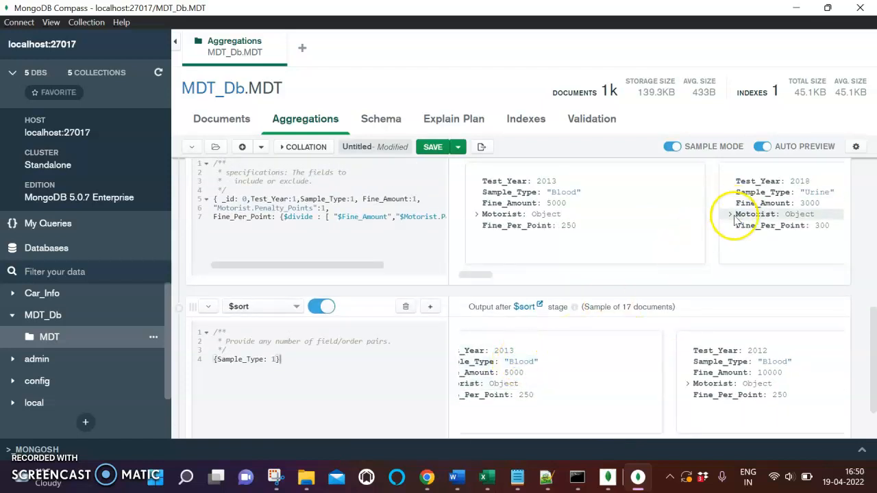
pyautogui.hscroll(2, 720, 216)
pyautogui.scroll(2, 712, 223)
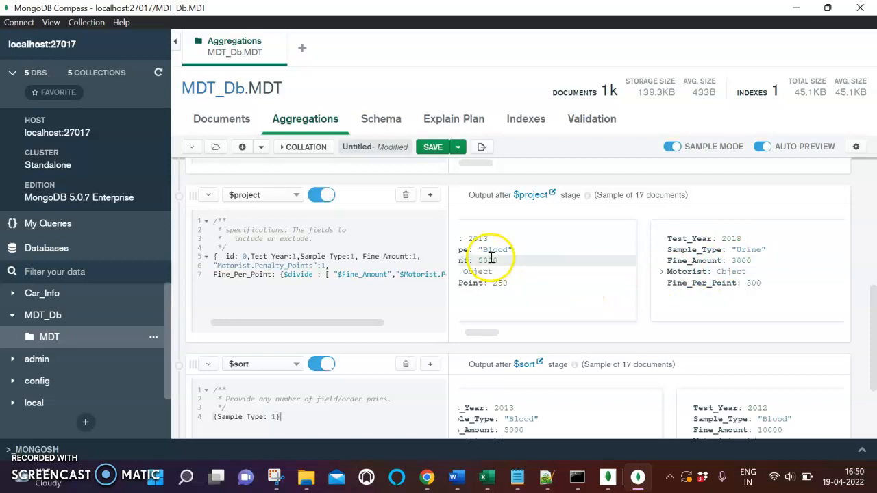
pyautogui.scroll(-3, 685, 329)
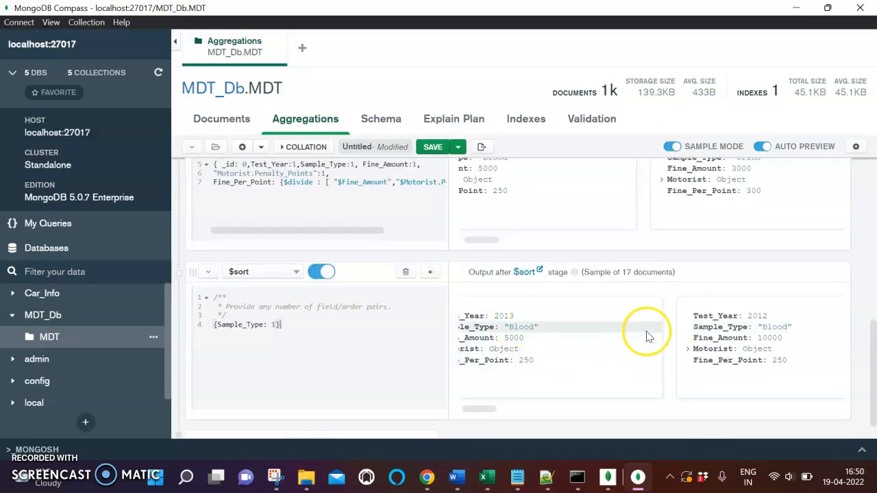
pyautogui.hscroll(-3, 694, 339)
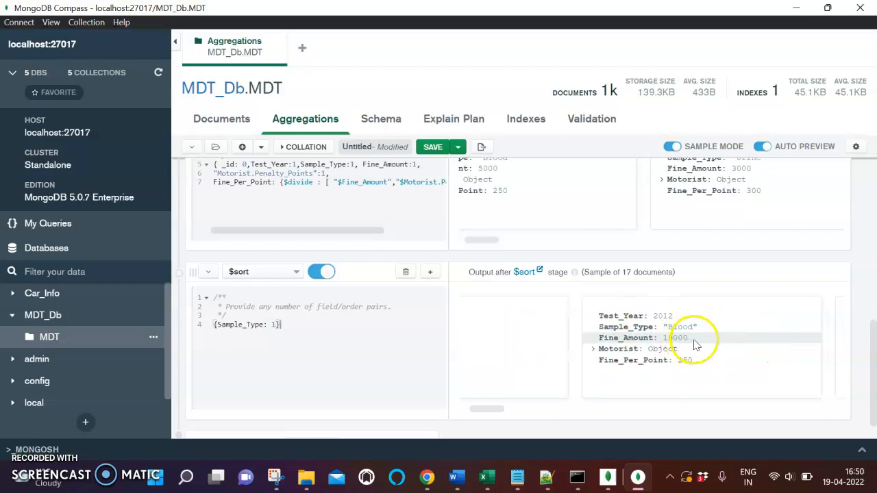
pyautogui.hscroll(5, 694, 339)
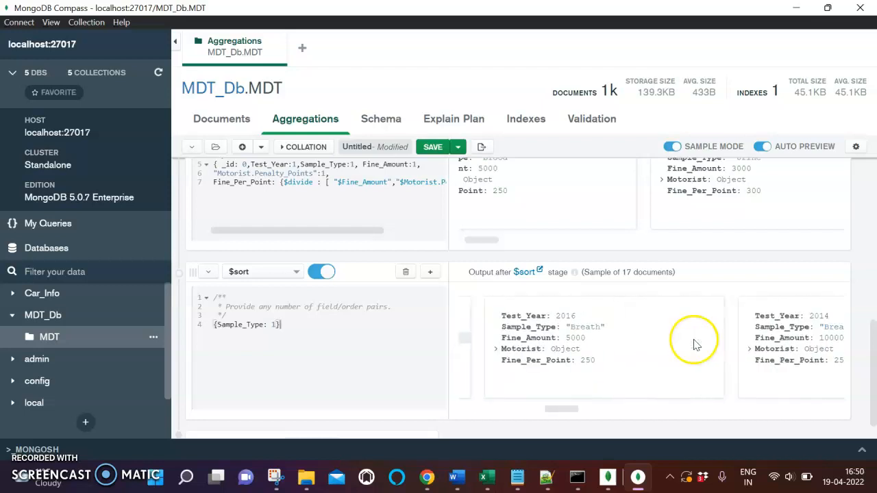
pyautogui.hscroll(5, 678, 356)
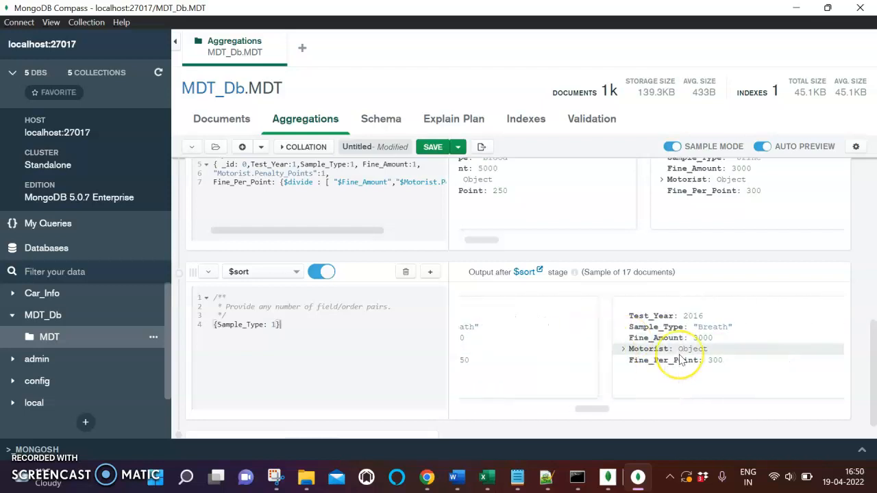
pyautogui.hscroll(-5, 680, 359)
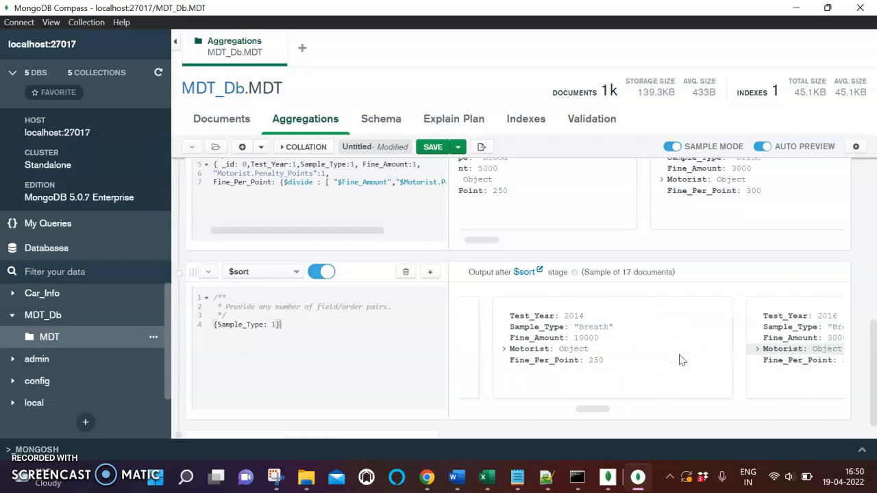
pyautogui.scroll(10, 329, 377)
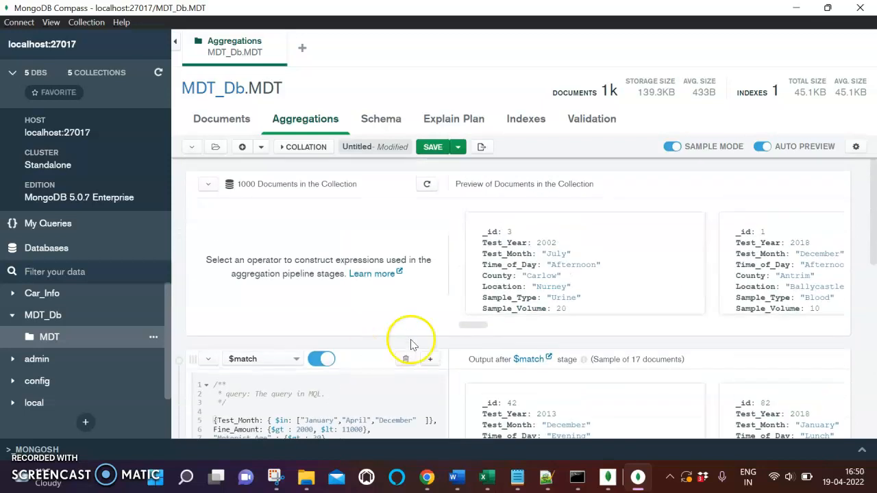
pyautogui.scroll(-3, 415, 348)
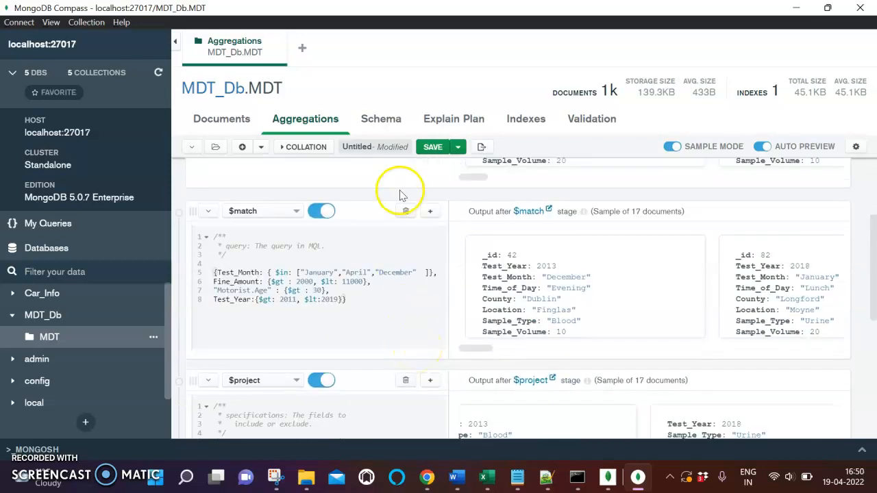
# - Open the MDT collection's schema analysis and examine the value distributions of Fine_Amount, Sample_Type and County
pyautogui.click(382, 121)
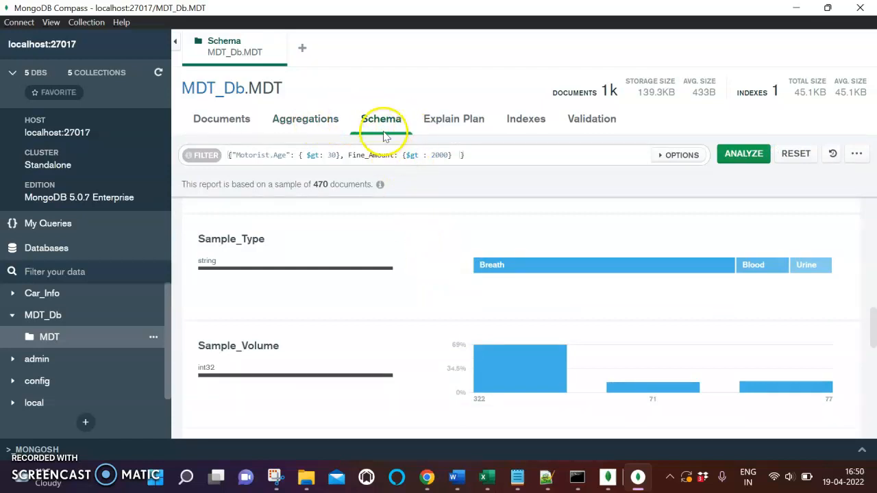
pyautogui.scroll(5, 421, 319)
pyautogui.scroll(4, 423, 320)
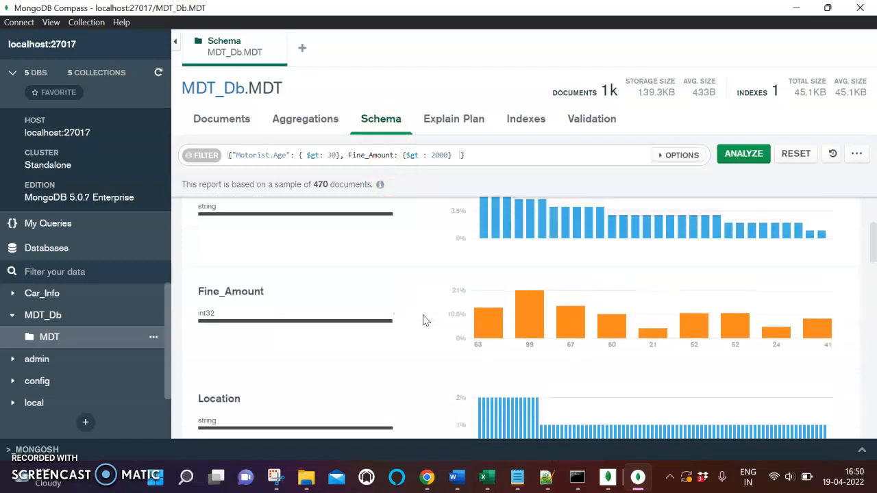
pyautogui.scroll(-2, 423, 320)
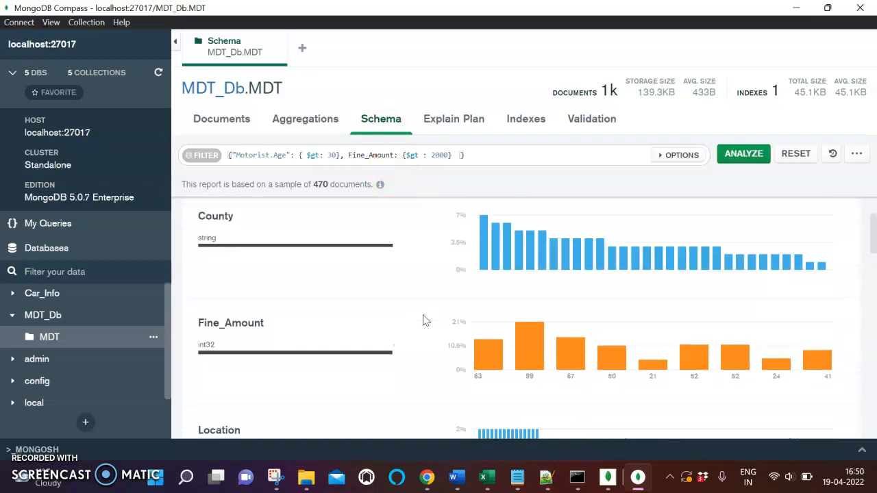
pyautogui.click(552, 352)
pyautogui.scroll(-3, 545, 340)
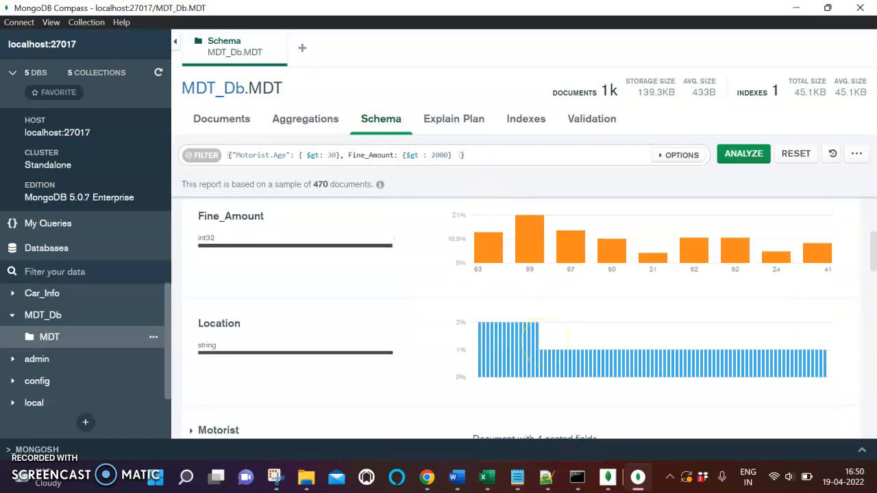
pyautogui.scroll(2, 545, 339)
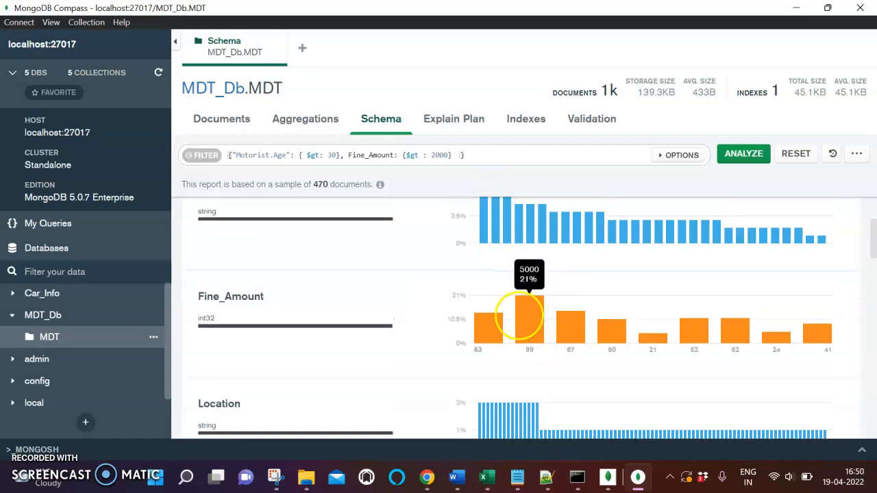
pyautogui.scroll(-6, 613, 302)
pyautogui.scroll(-3, 613, 307)
pyautogui.scroll(7, 613, 308)
pyautogui.scroll(-8, 614, 307)
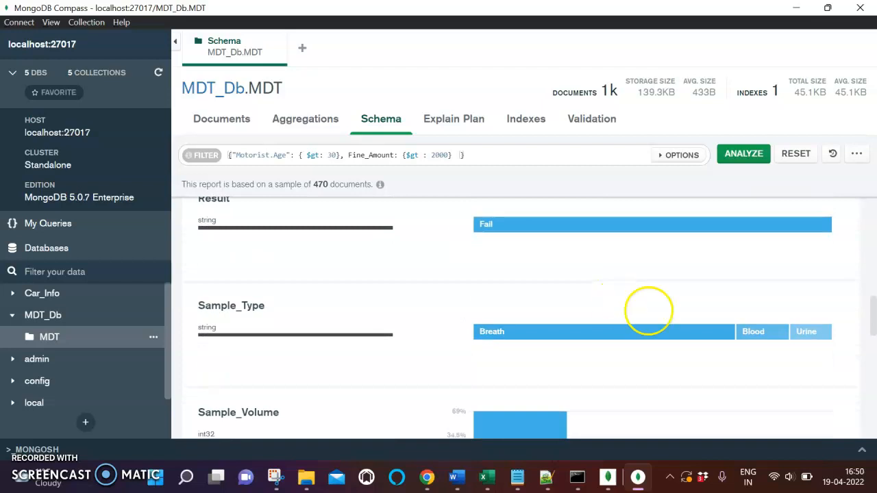
pyautogui.moveTo(597, 329)
pyautogui.scroll(6, 598, 327)
pyautogui.scroll(7, 598, 328)
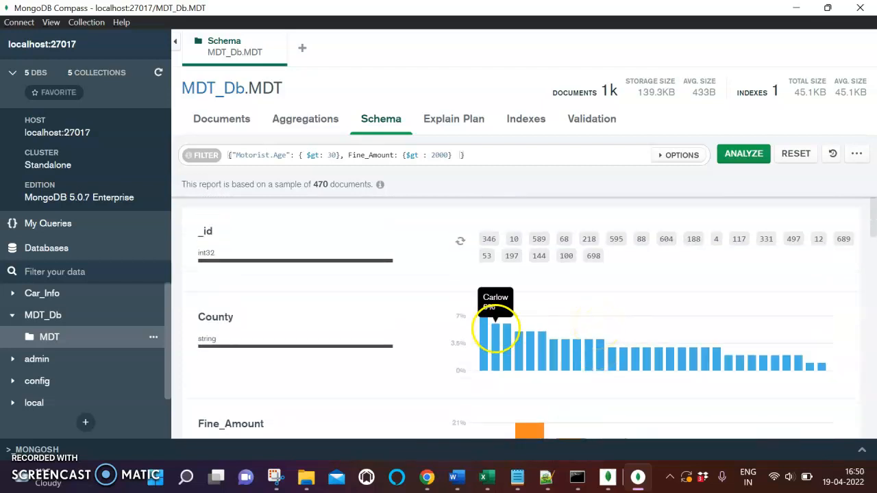
# - Copy the $match conditions from Test_Month through Test_Year, without outer braces, from the Question 6 query and replace the MongoDB Compass schema filter with them
pyautogui.hotkey('alt', 'Tab')
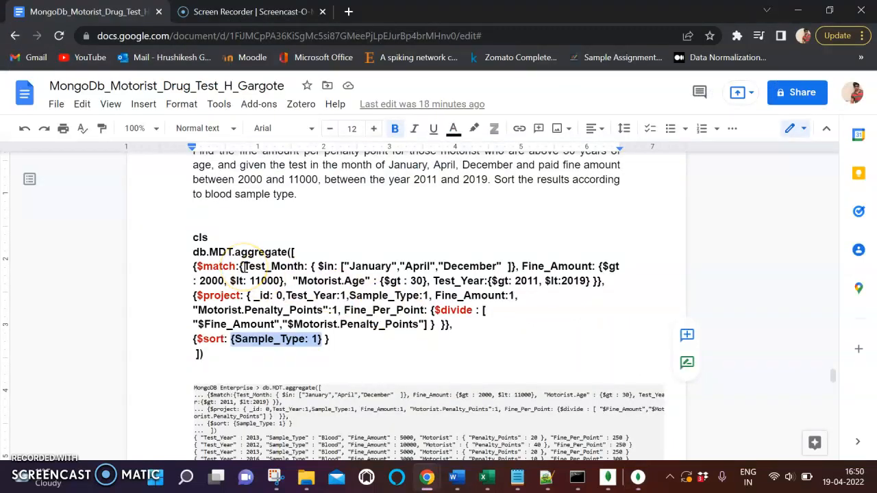
pyautogui.moveTo(244, 267); pyautogui.dragTo(572, 281)
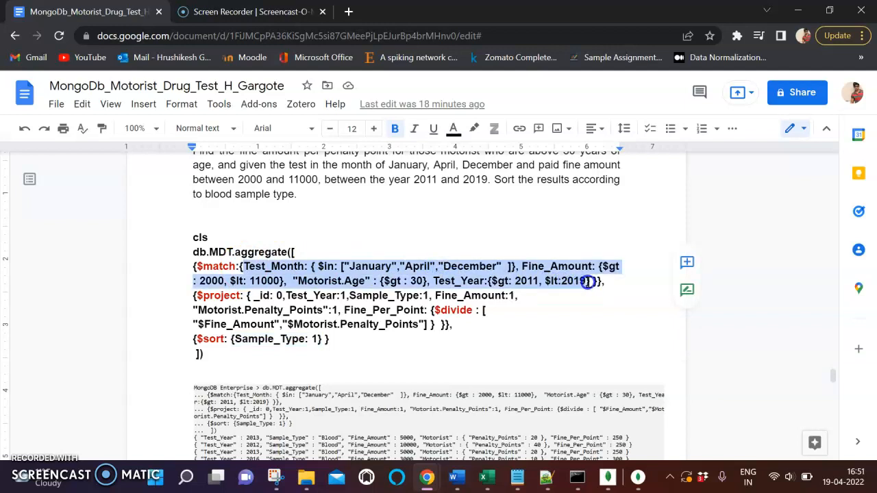
pyautogui.hotkey('alt', 'Tab')
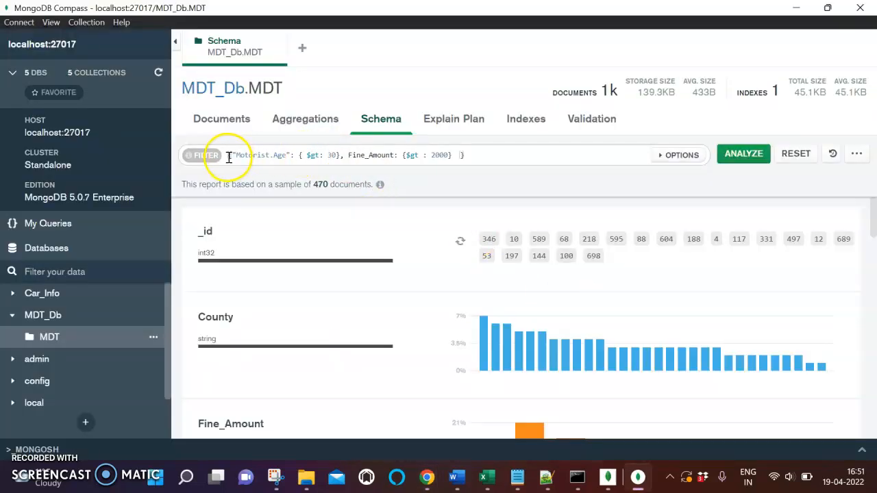
pyautogui.moveTo(228, 157); pyautogui.dragTo(481, 159)
pyautogui.press('BackSpace')
pyautogui.write('{Fine_Amount: {$gt : 2000, $lt: 11000},  "Motorist.Age" : {$gt : 30}, Test_Year:{$gt: 2011, $lt:2019}')
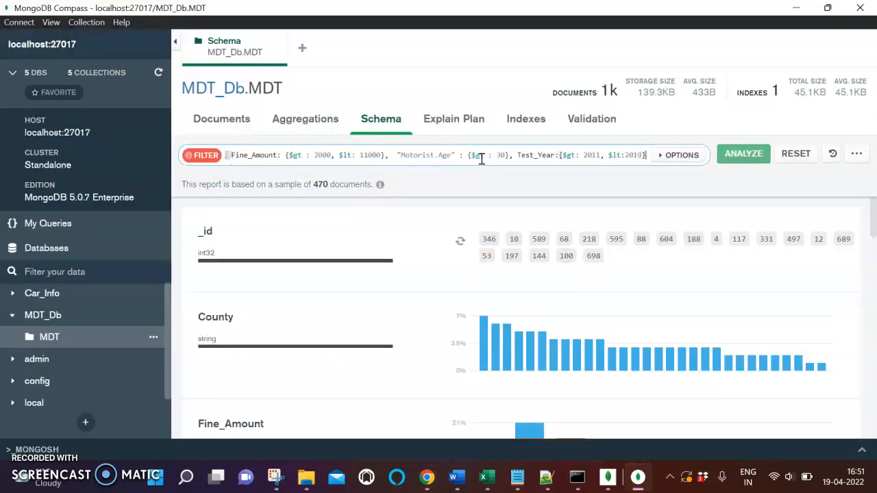
# - Enclose the schema filter conditions from Test_Month through Test_Year in outer braces and analyze the MDT schema with that filter
pyautogui.click(327, 157)
pyautogui.hscroll(-3, 308, 156)
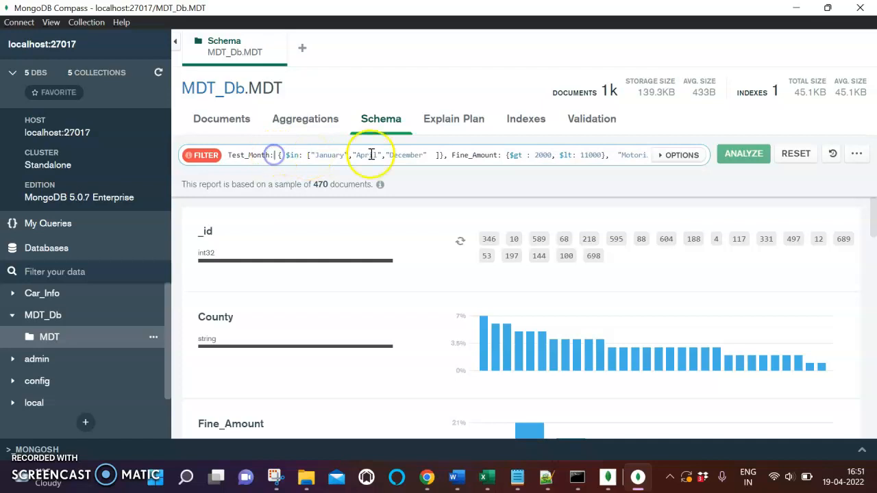
pyautogui.hotkey('alt', 'Tab')
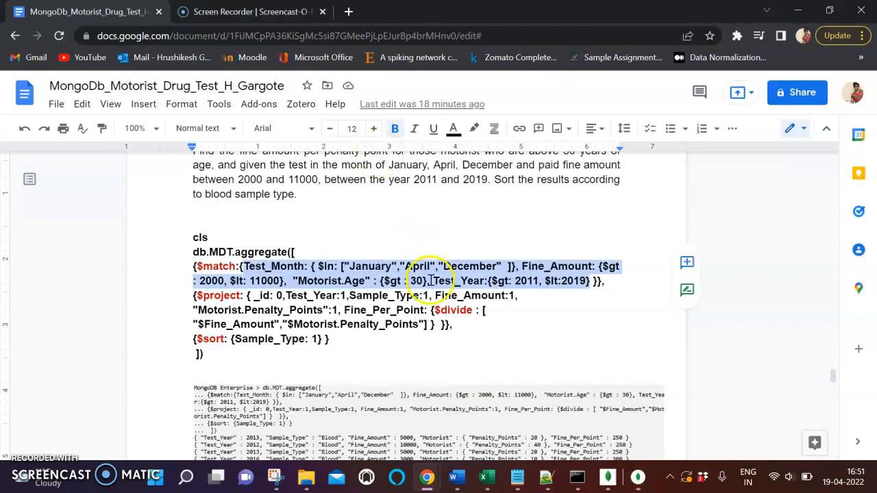
pyautogui.hotkey('alt', 'Tab')
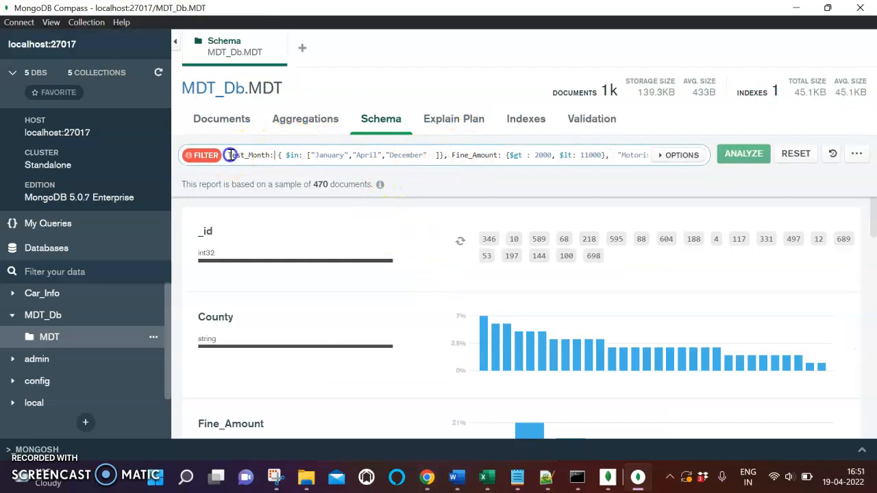
pyautogui.write('{')
pyautogui.press('End')
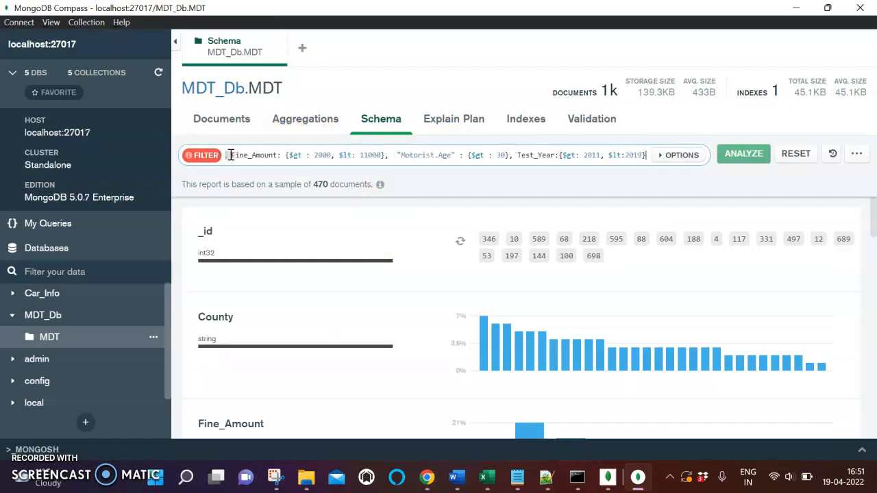
pyautogui.write('}')
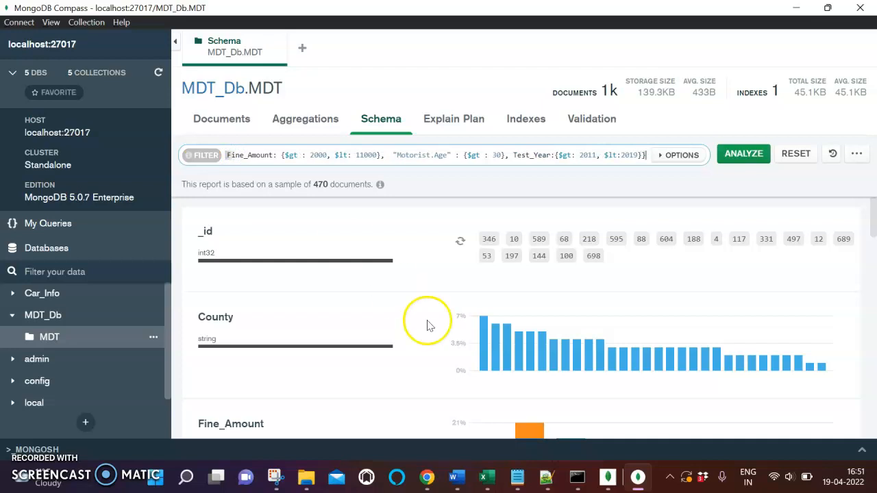
pyautogui.click(744, 154)
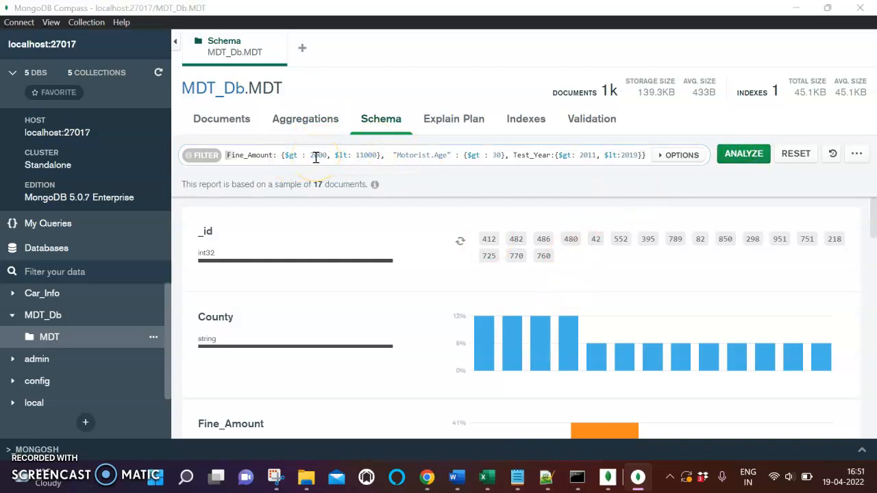
# - Examine the County, Fine_Amount and Location value distributions in the filtered MDT schema report
pyautogui.hotkey('alt', 'Tab')
pyautogui.hotkey('alt', 'Tab')
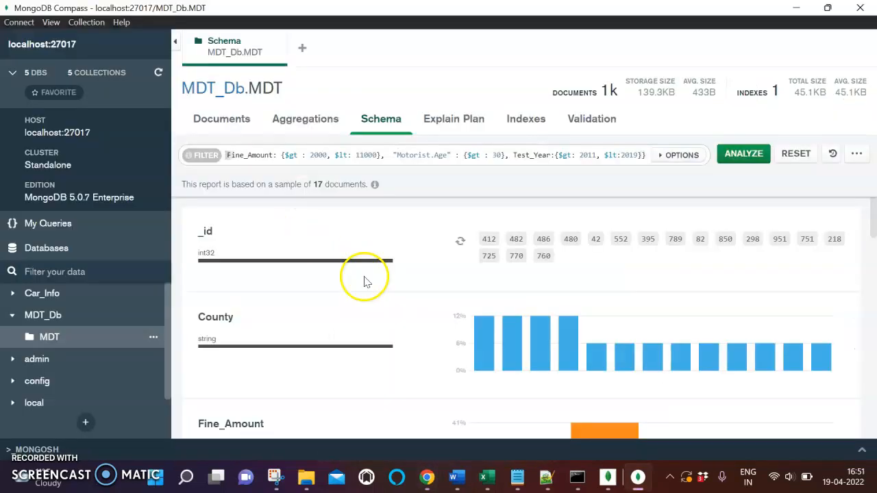
pyautogui.scroll(-1, 535, 329)
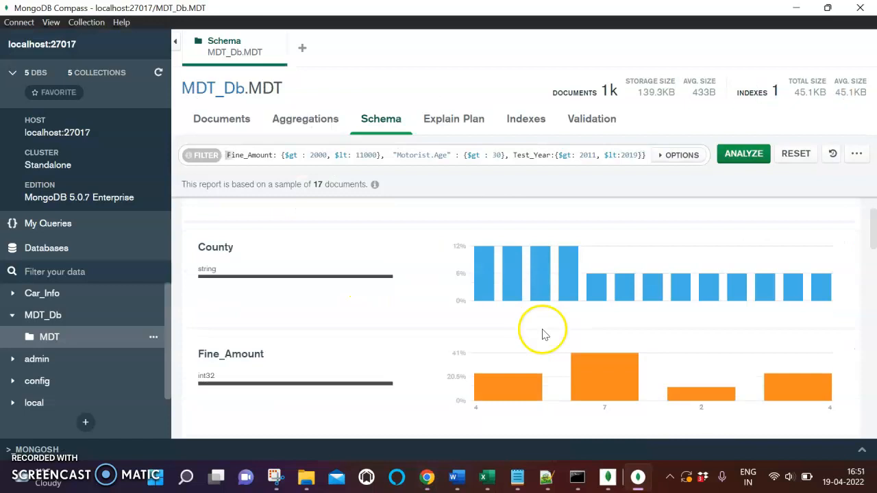
pyautogui.scroll(-1, 543, 333)
pyautogui.moveTo(483, 226)
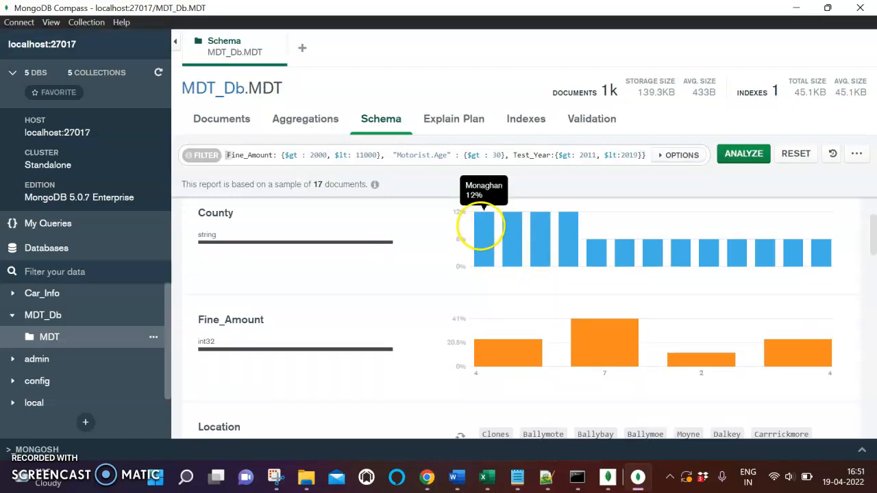
pyautogui.scroll(1, 484, 263)
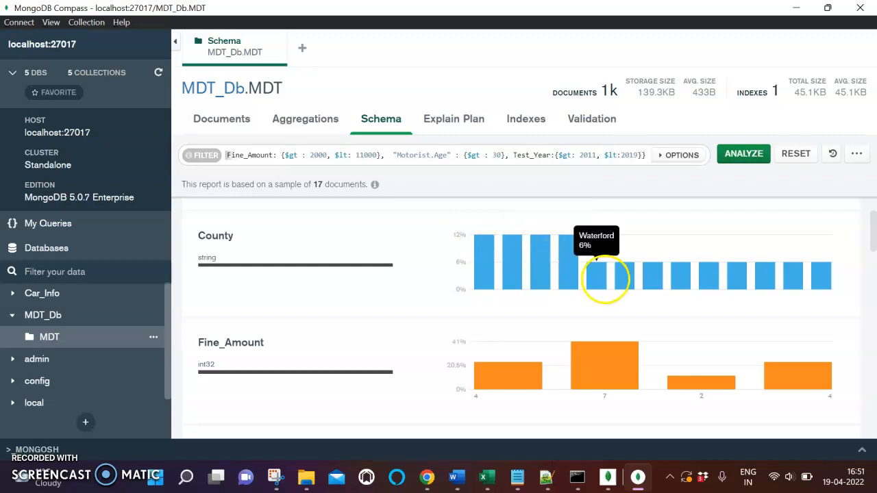
pyautogui.scroll(-1, 504, 343)
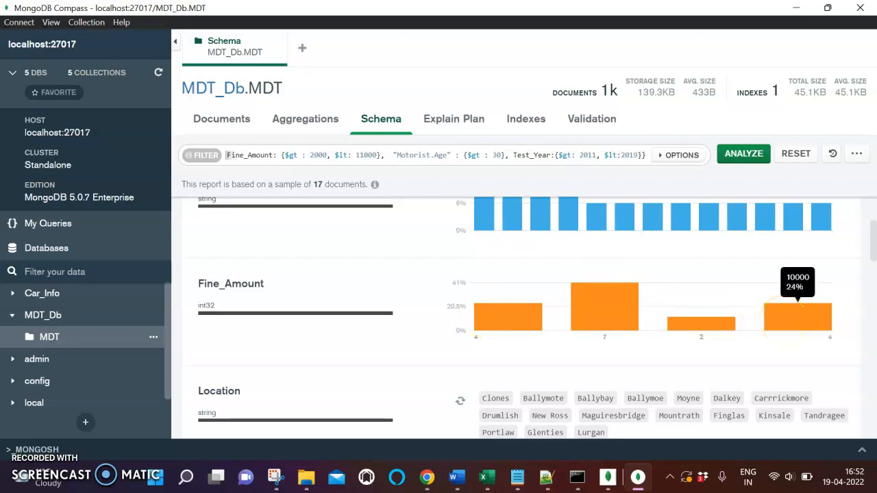
pyautogui.scroll(-1, 788, 319)
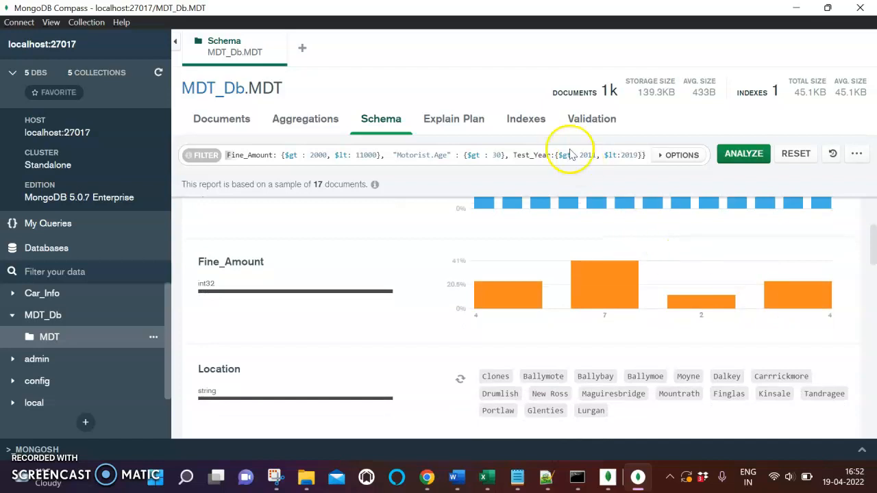
pyautogui.scroll(-3, 708, 315)
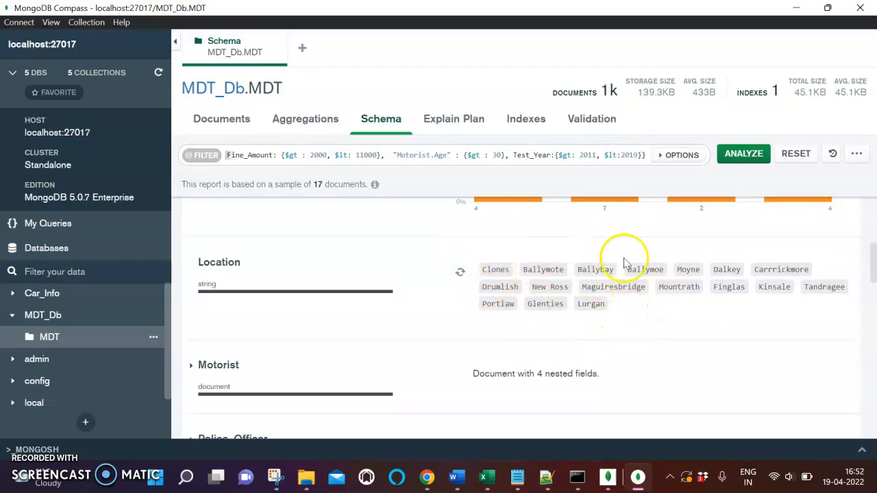
# - Examine the shares of each Sample_Type and the Sample_Volume distribution in the filtered schema report
pyautogui.scroll(-5, 509, 291)
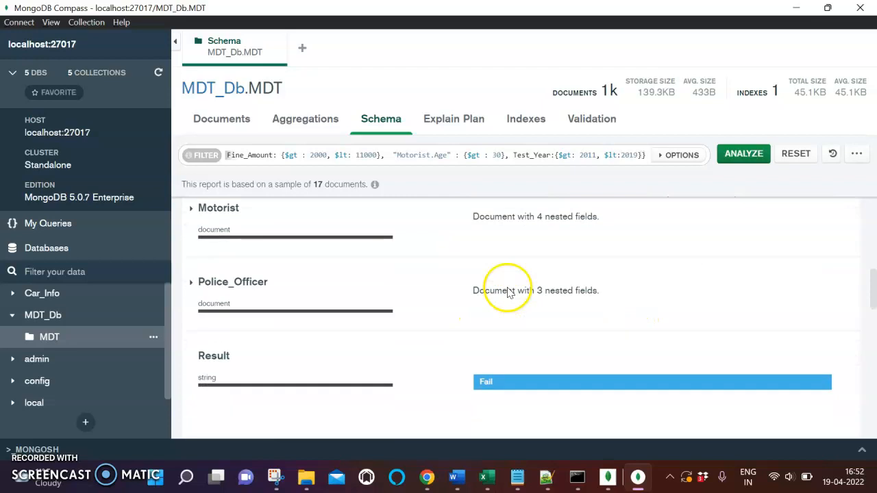
pyautogui.scroll(-1, 508, 292)
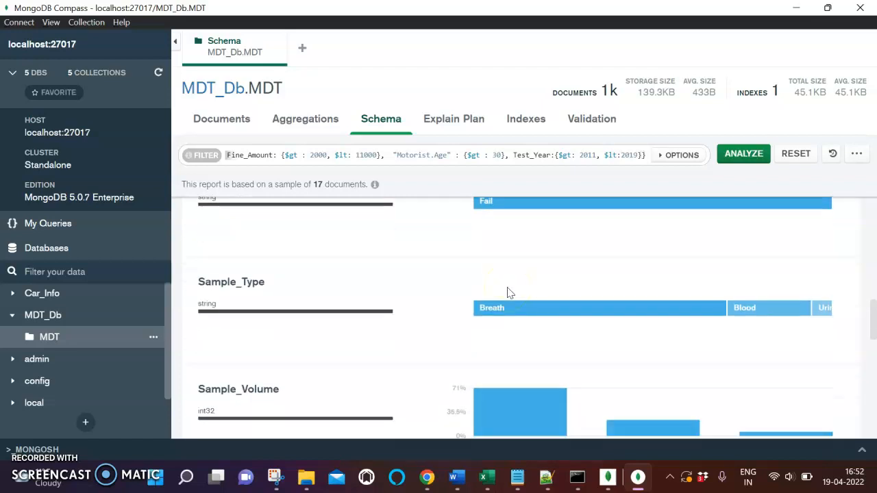
pyautogui.moveTo(623, 296)
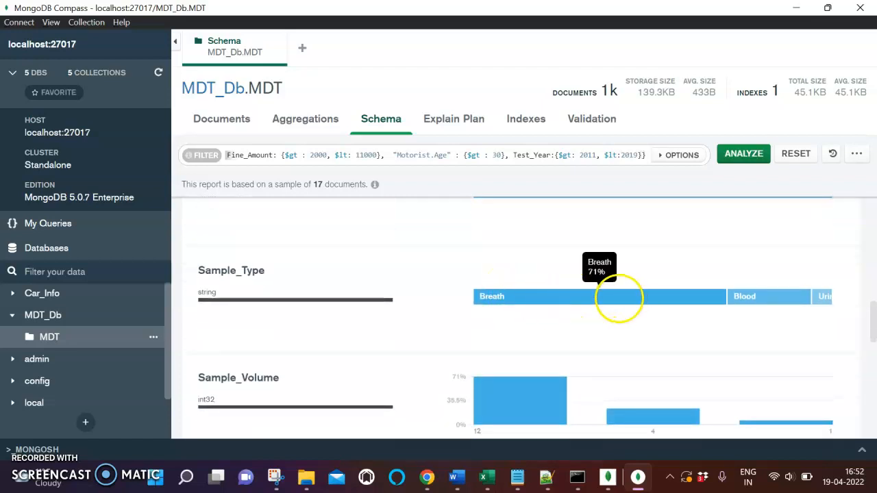
pyautogui.moveTo(740, 299)
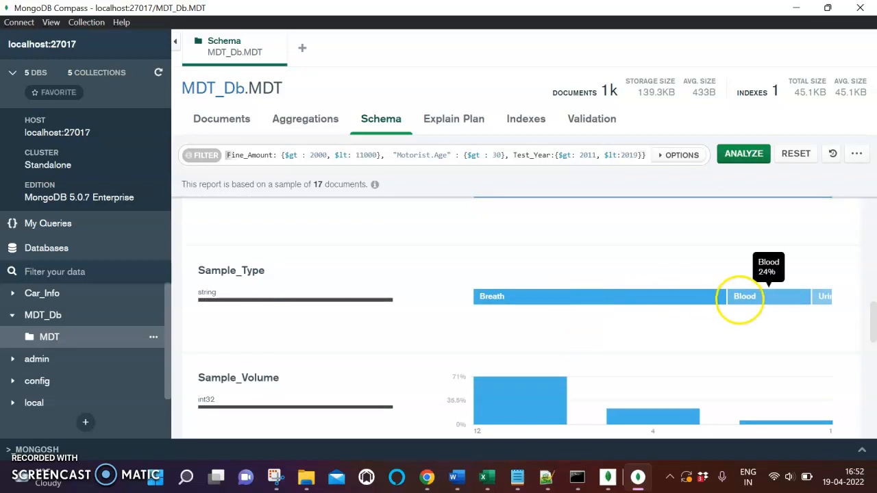
pyautogui.moveTo(689, 298)
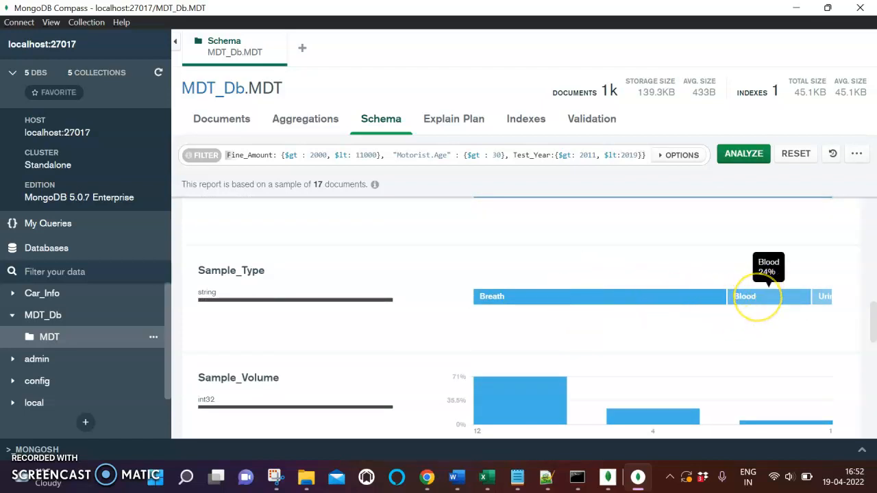
pyautogui.moveTo(825, 296)
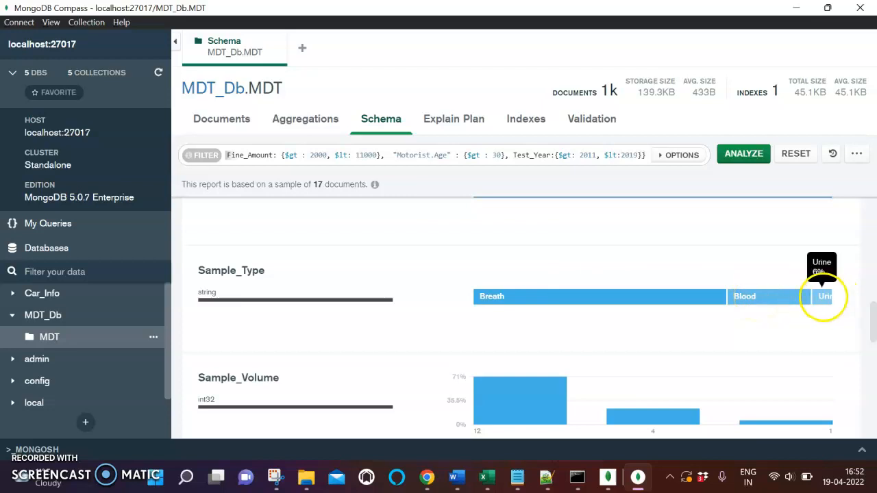
pyautogui.scroll(-3, 825, 296)
pyautogui.moveTo(547, 265)
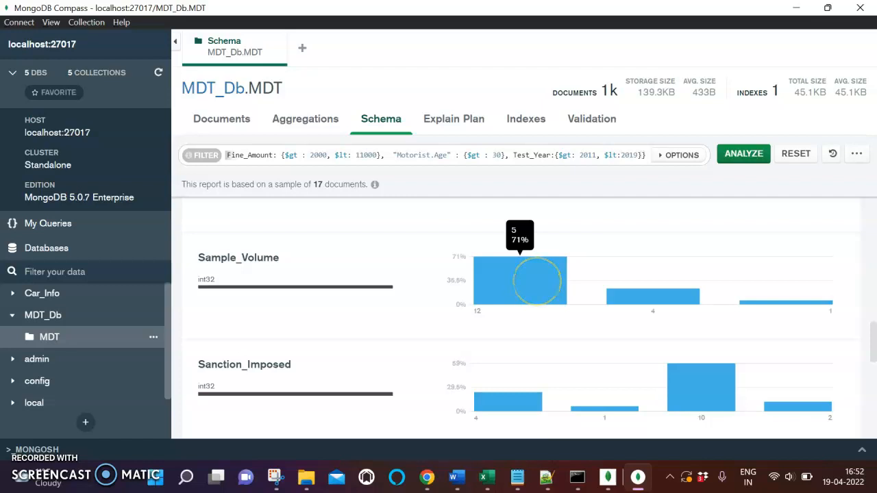
pyautogui.moveTo(786, 302)
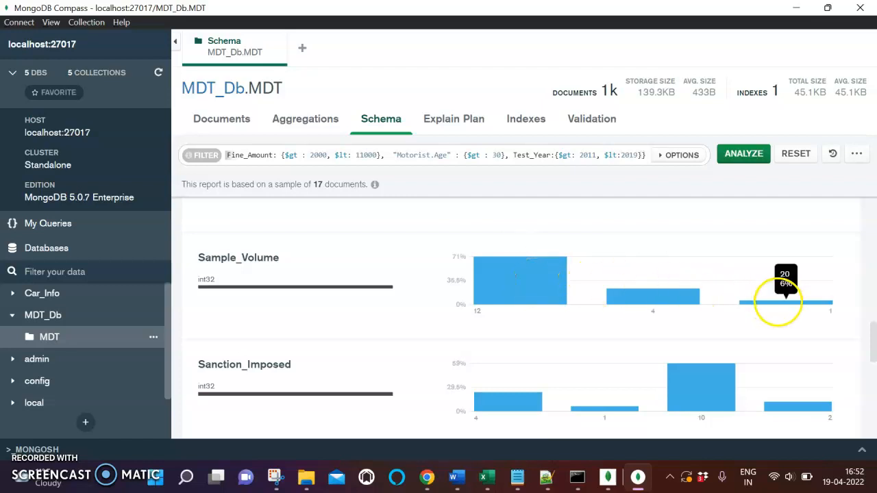
# - Examine the Sanction_Imposed, Test_Month, Test_Year and Time_of_Day distributions, and return to the aggregation pipeline's $match stage
pyautogui.scroll(-2, 703, 338)
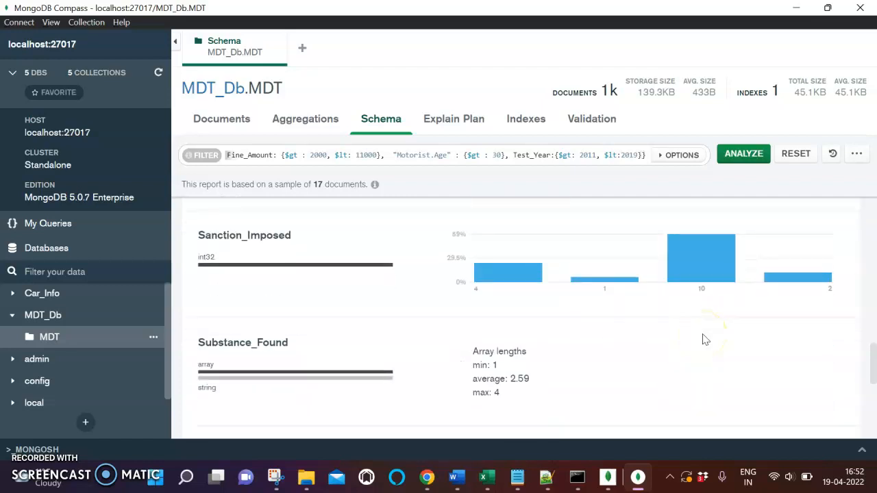
pyautogui.moveTo(506, 268)
pyautogui.moveTo(694, 278)
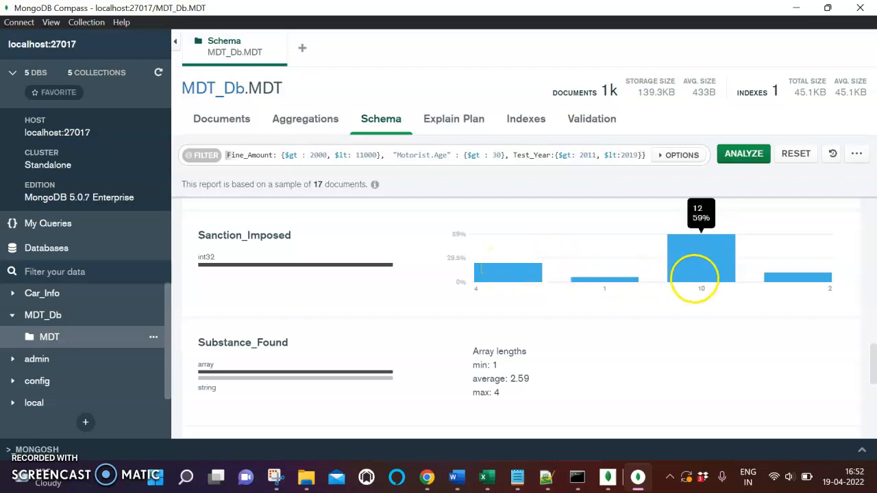
pyautogui.moveTo(769, 278)
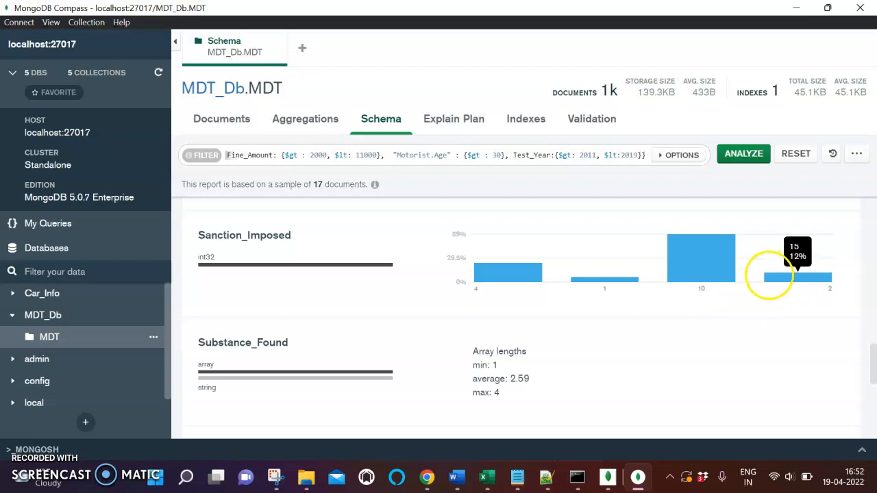
pyautogui.scroll(-2, 609, 345)
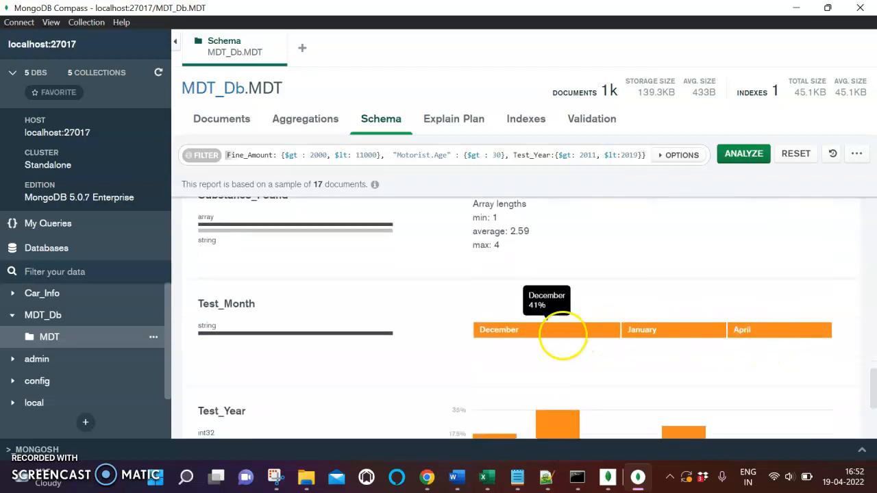
pyautogui.scroll(-2, 558, 336)
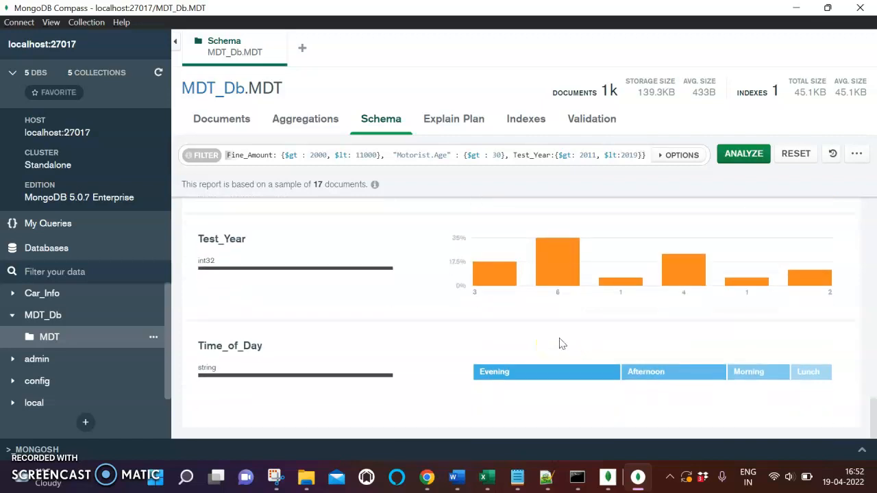
pyautogui.scroll(15, 471, 324)
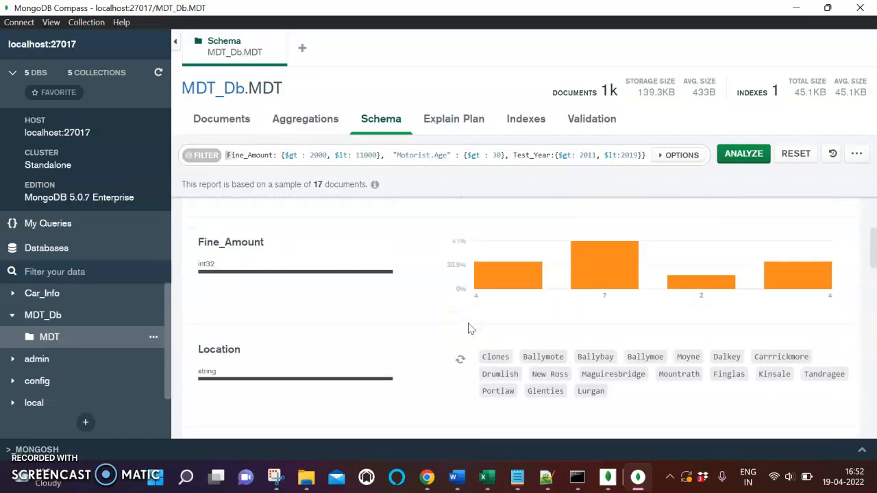
pyautogui.click(547, 330)
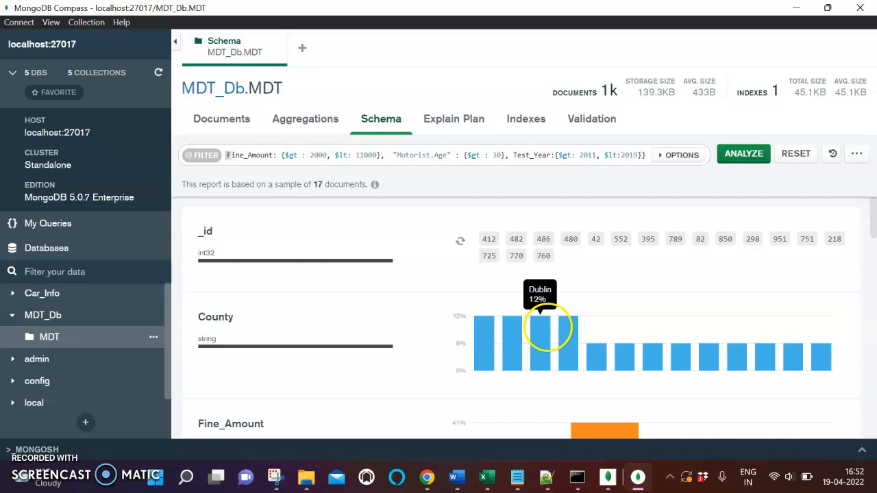
pyautogui.click(328, 114)
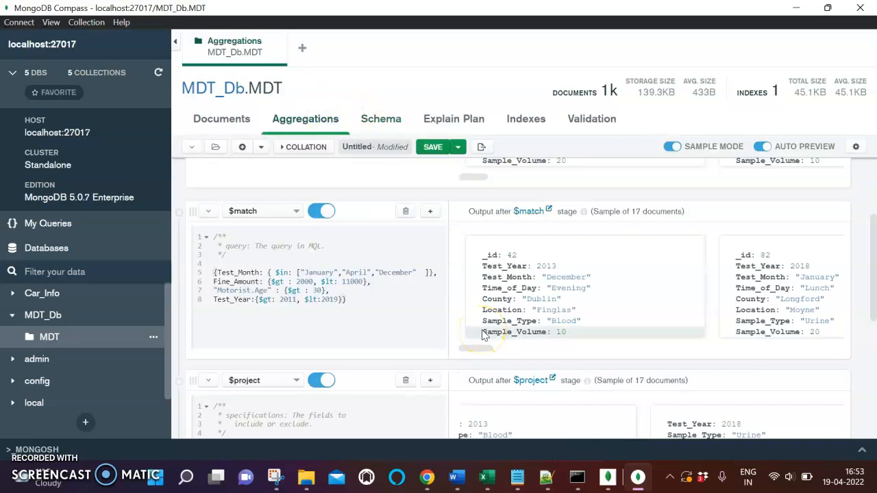